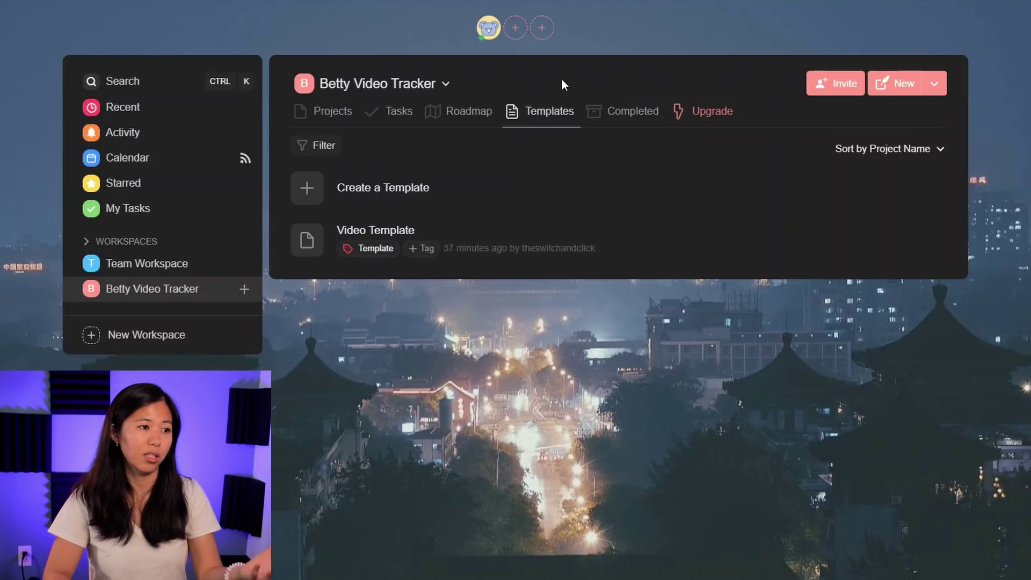
Start a new project and browse the online template gallery, viewing the Mindmap and Education categories.
click(909, 86)
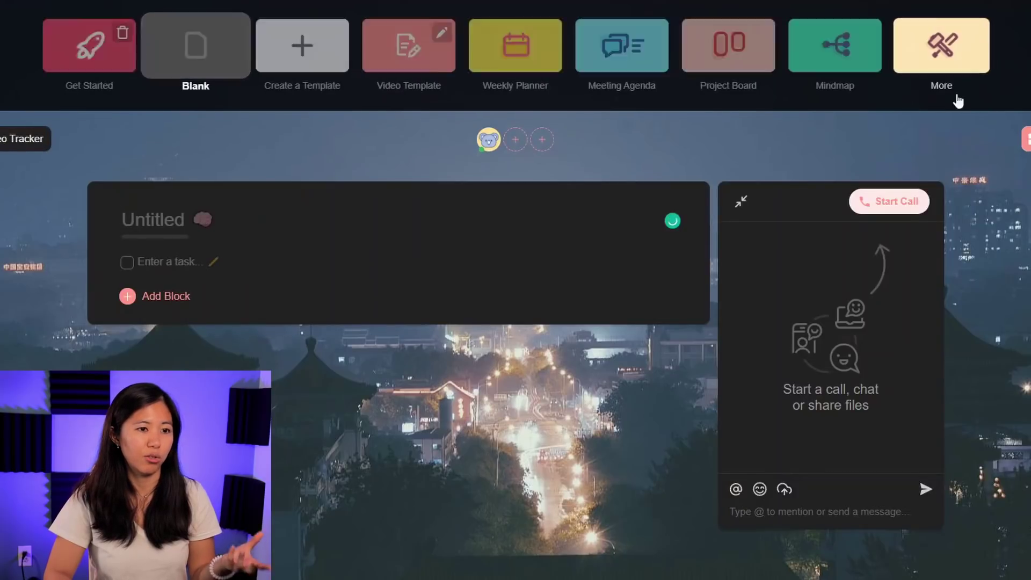
click(954, 63)
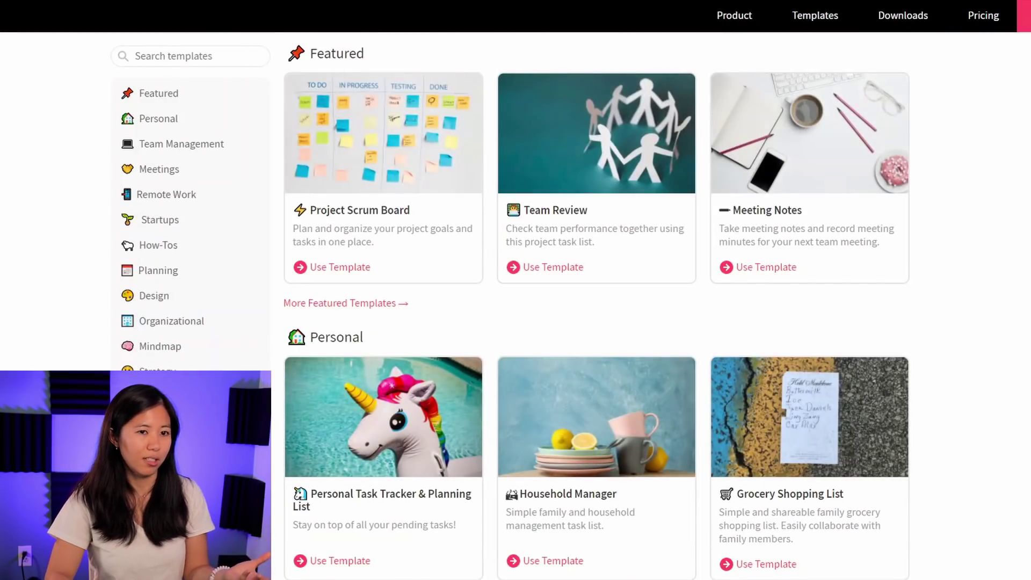
scroll(999, 253, down, 1)
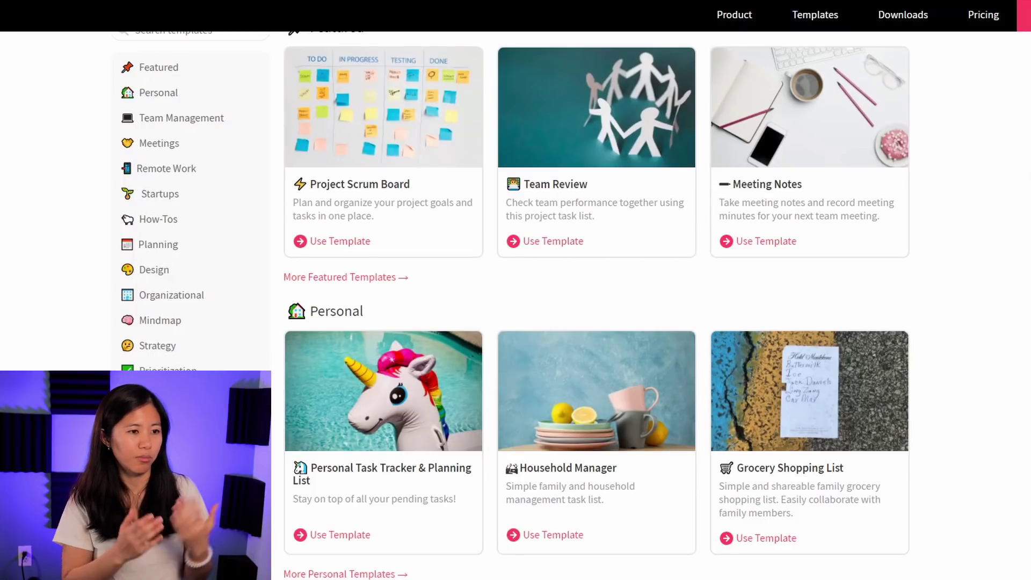
click(163, 323)
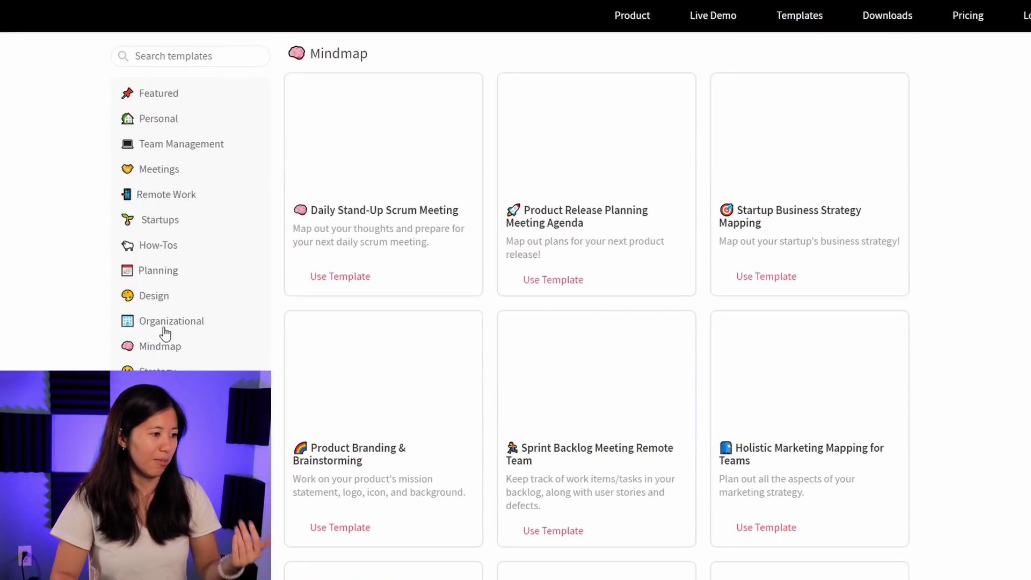
scroll(162, 331, down, 4)
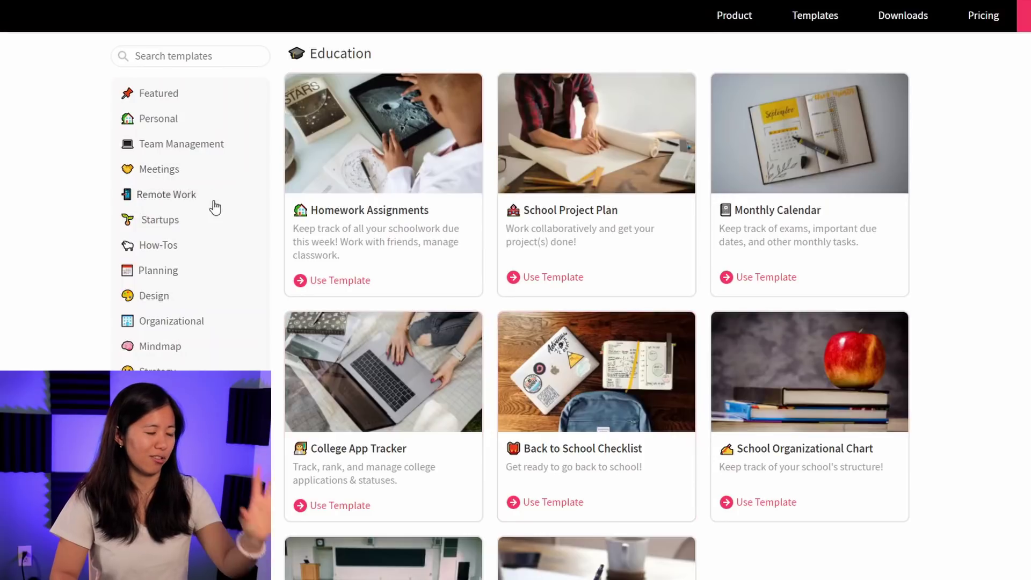
scroll(191, 247, down, 4)
scroll(208, 263, up, 4)
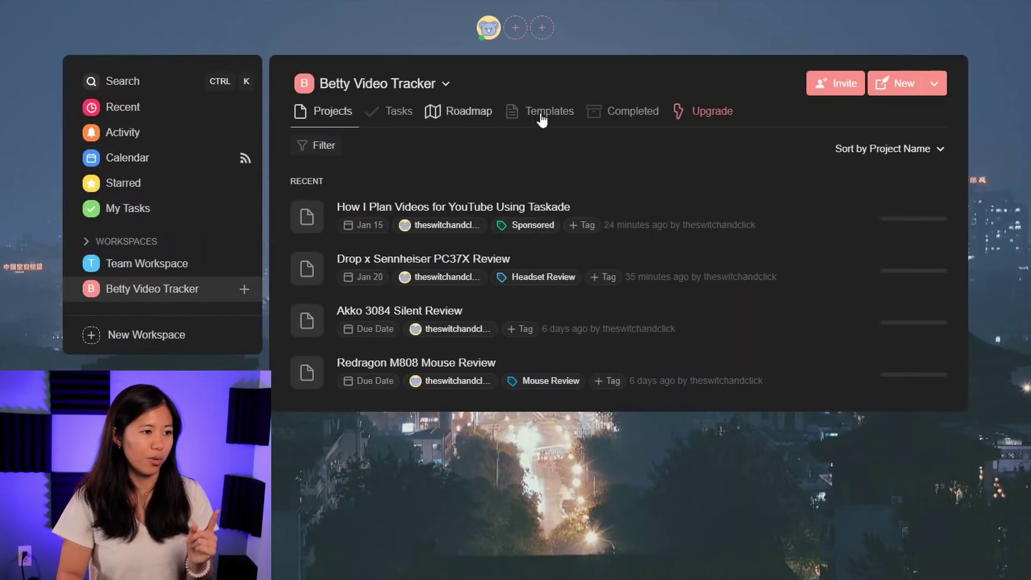
Remove the copied Monthly Calendar template from the workspace's templates.
click(521, 120)
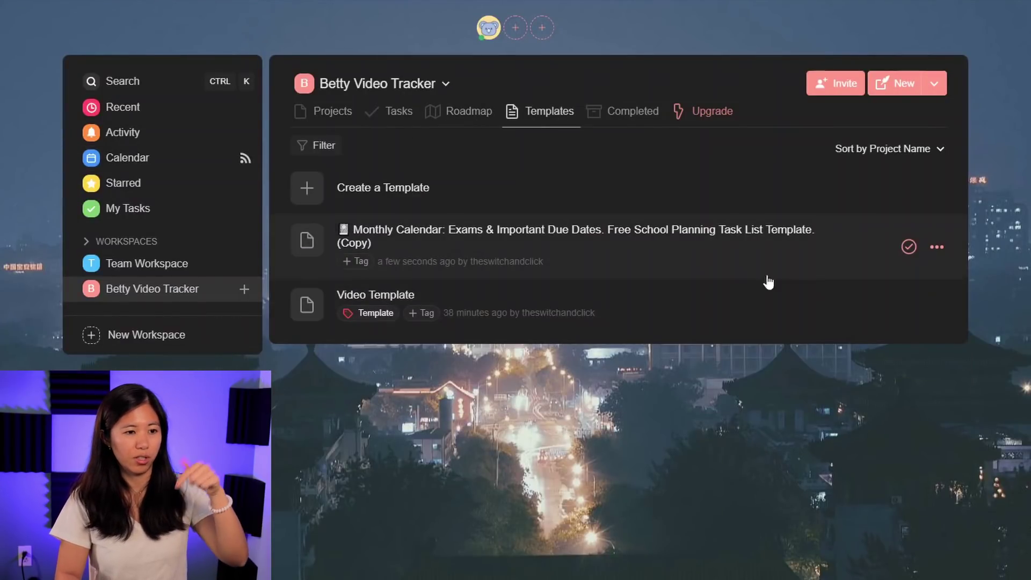
click(937, 247)
click(938, 248)
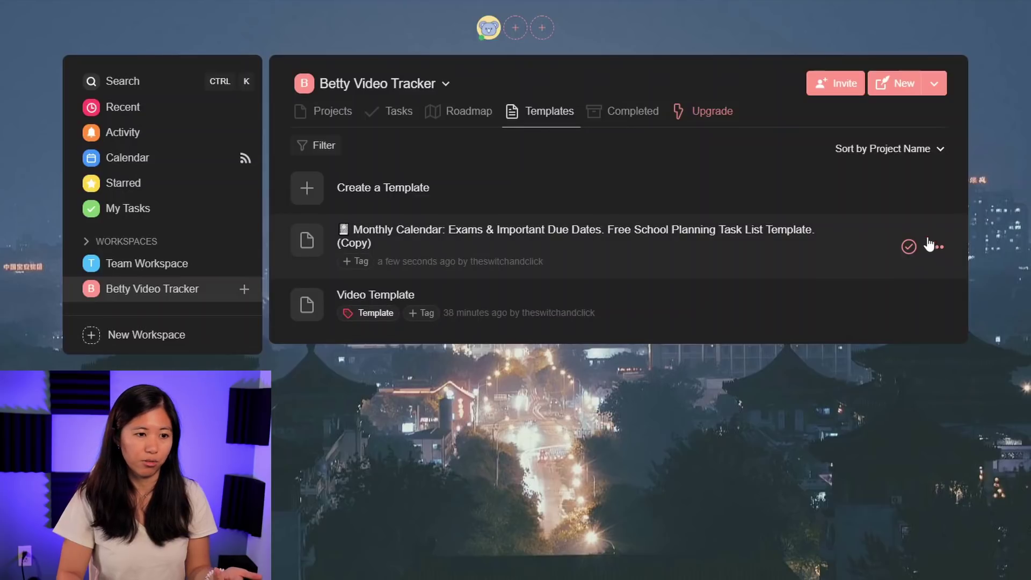
click(933, 246)
click(956, 379)
click(582, 64)
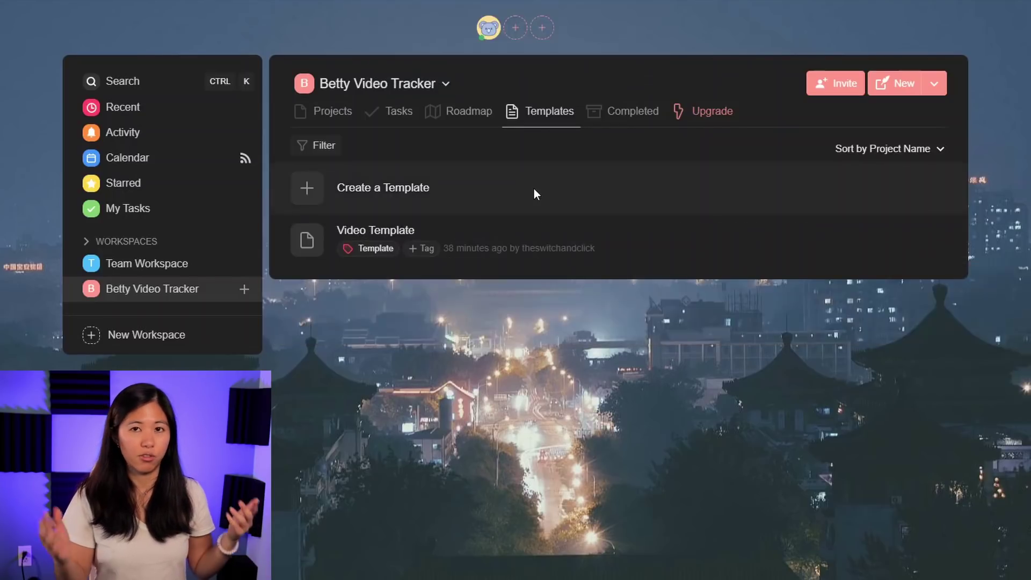
Open the Video Template for editing and go through the entries under Important Information.
click(386, 232)
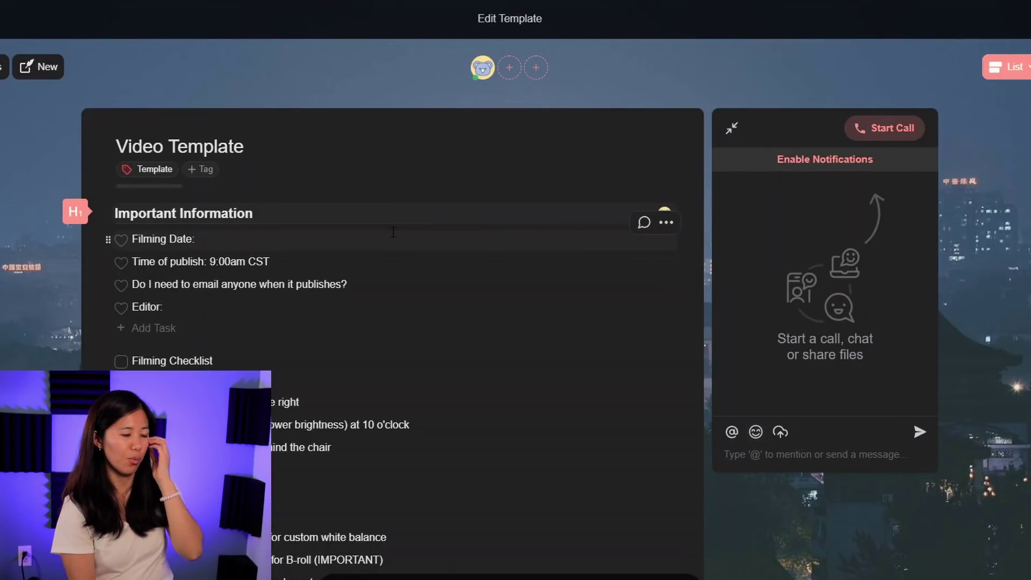
scroll(393, 232, down, 2)
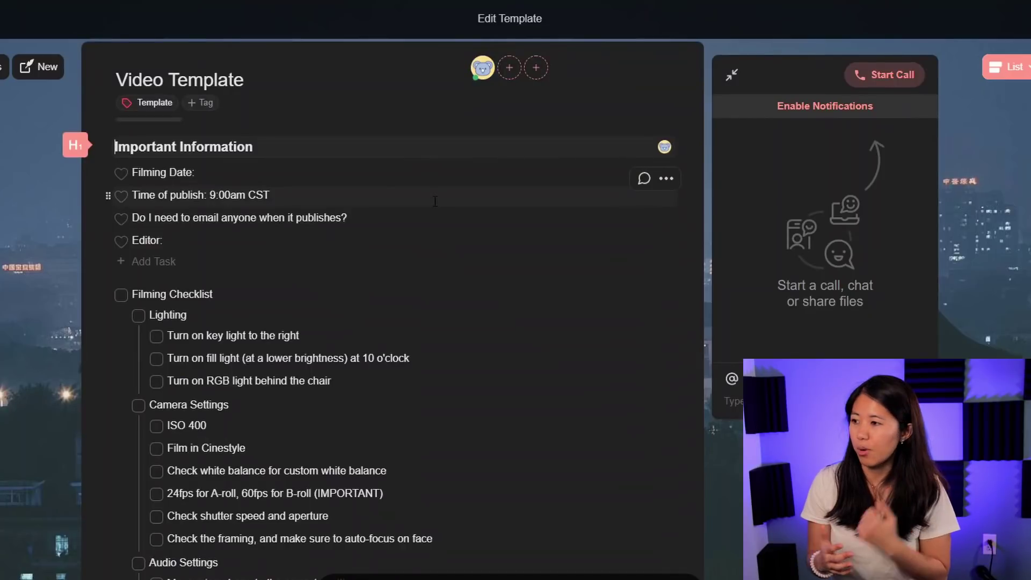
click(255, 174)
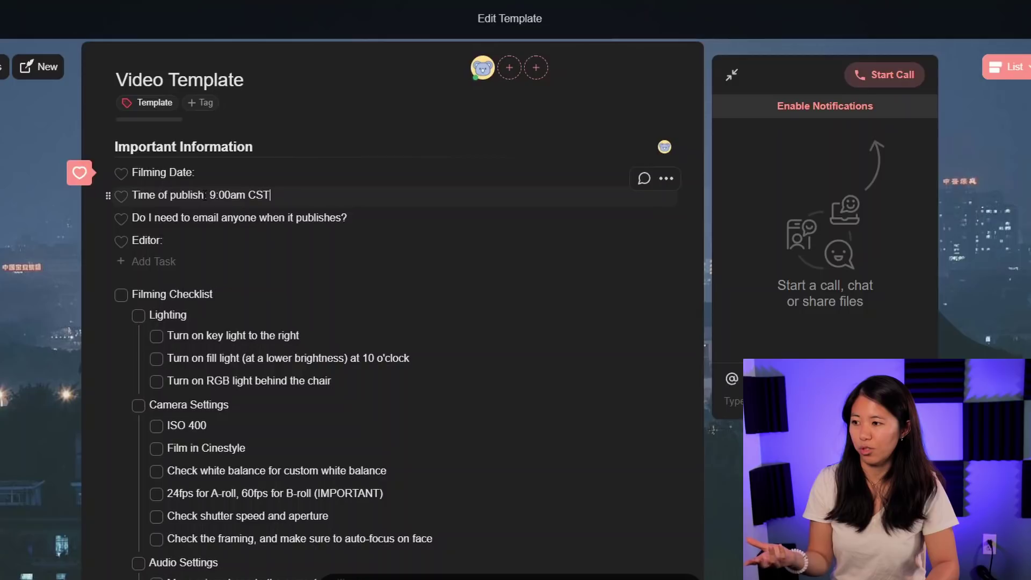
click(280, 196)
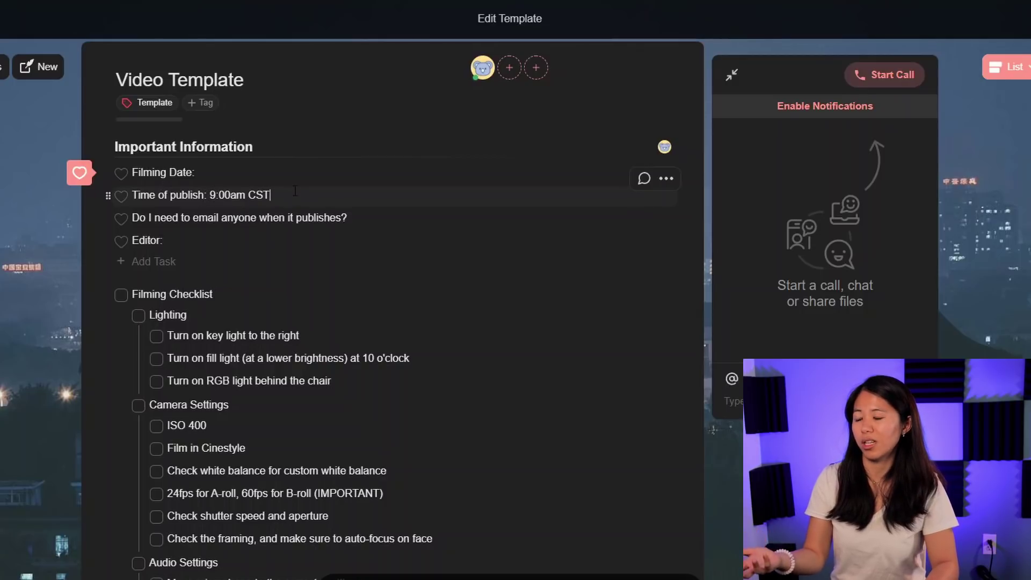
click(379, 216)
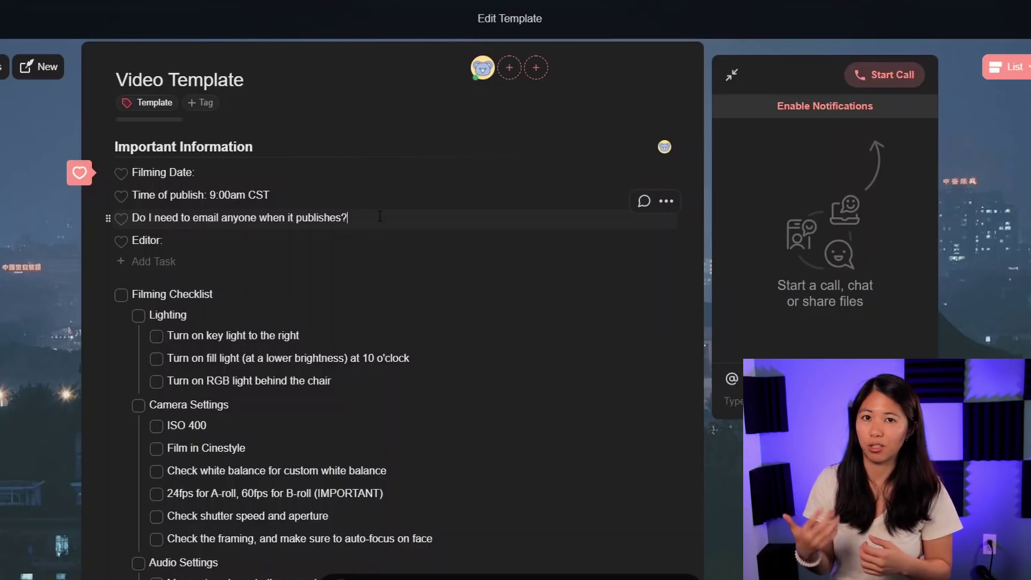
click(233, 241)
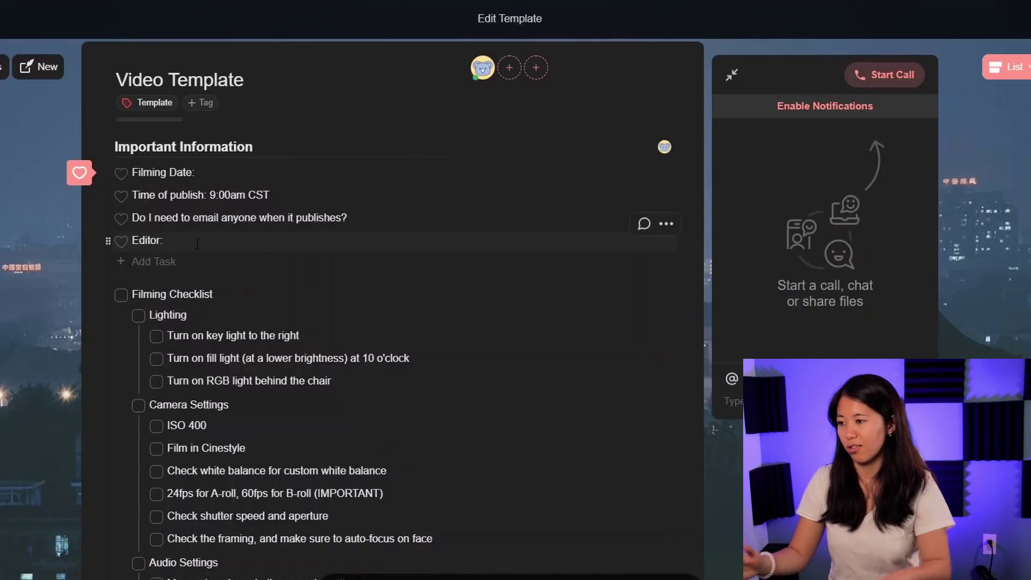
Add the task "Turn on the rim light for hair" at the end of the Lighting list in the Filming Checklist.
scroll(269, 281, down, 2)
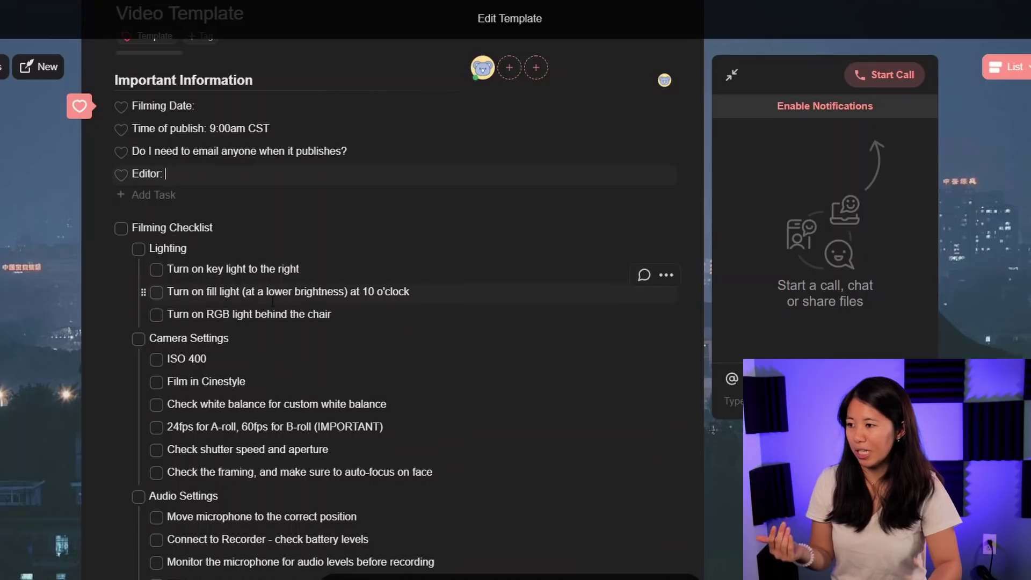
scroll(272, 302, down, 2)
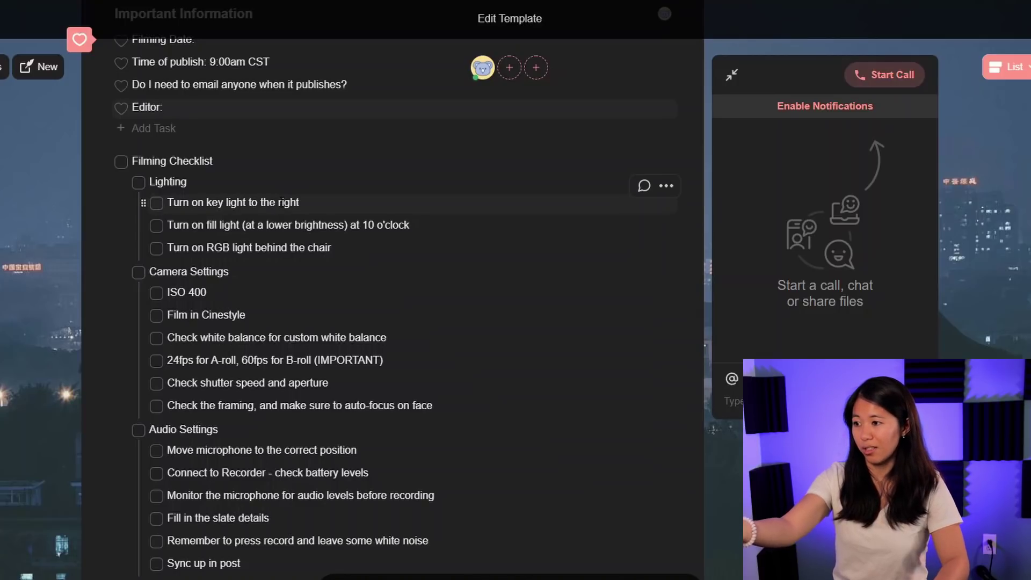
scroll(353, 224, down, 2)
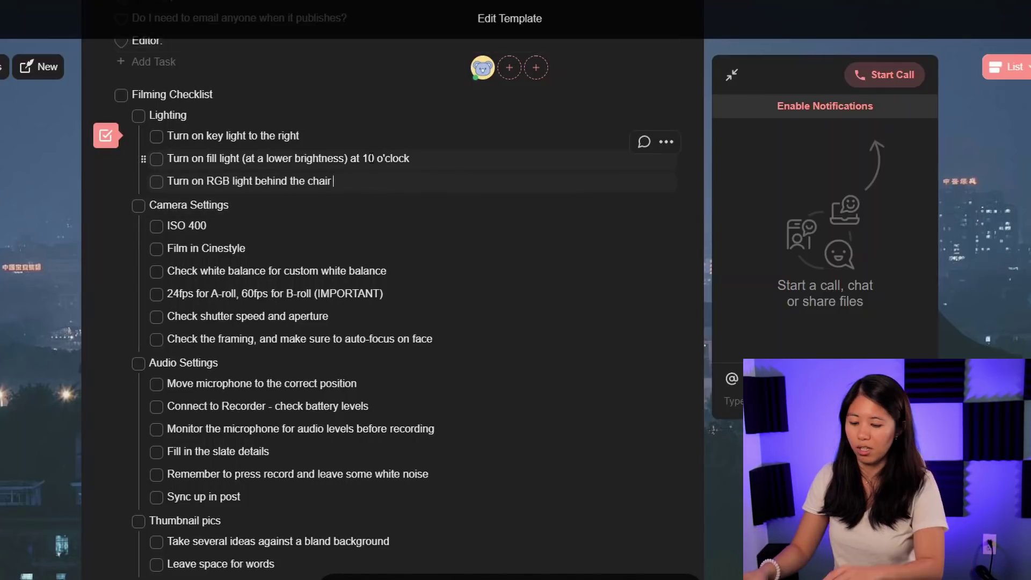
key(Return)
text(Turn on)
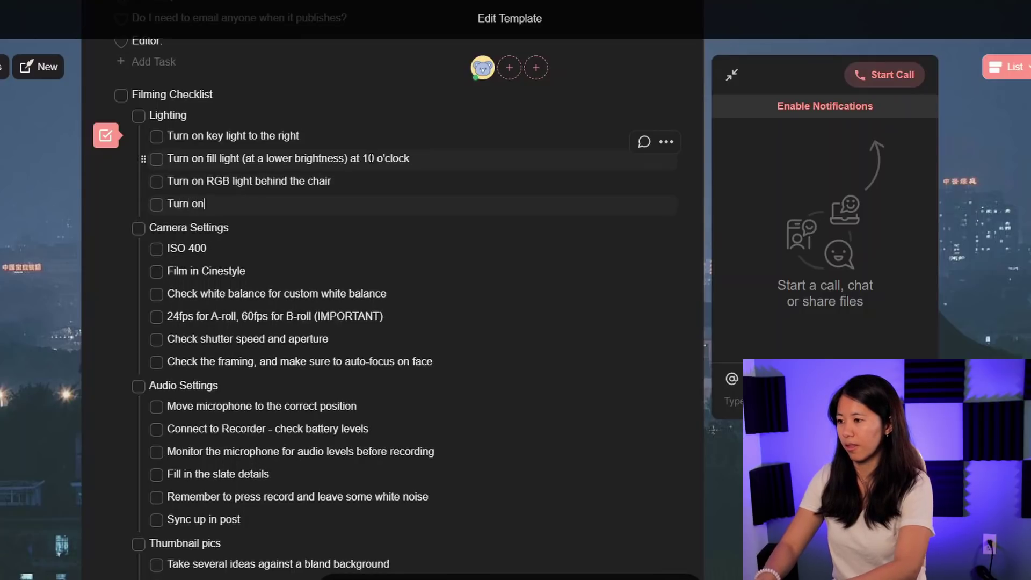
text( the rim l)
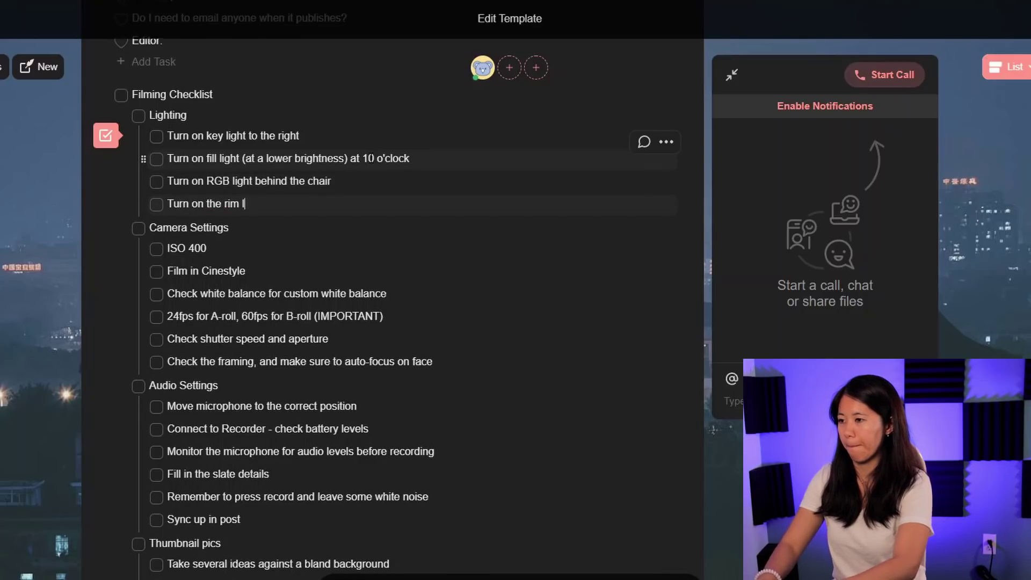
text(ight for hair)
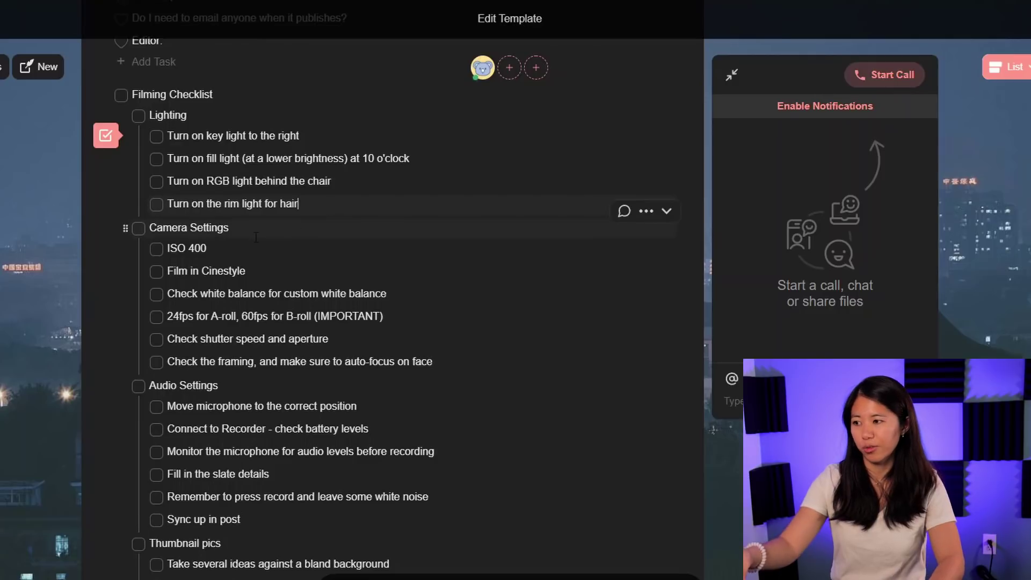
Review the remaining filming tasks and fold the whole Filming Checklist.
scroll(442, 198, down, 2)
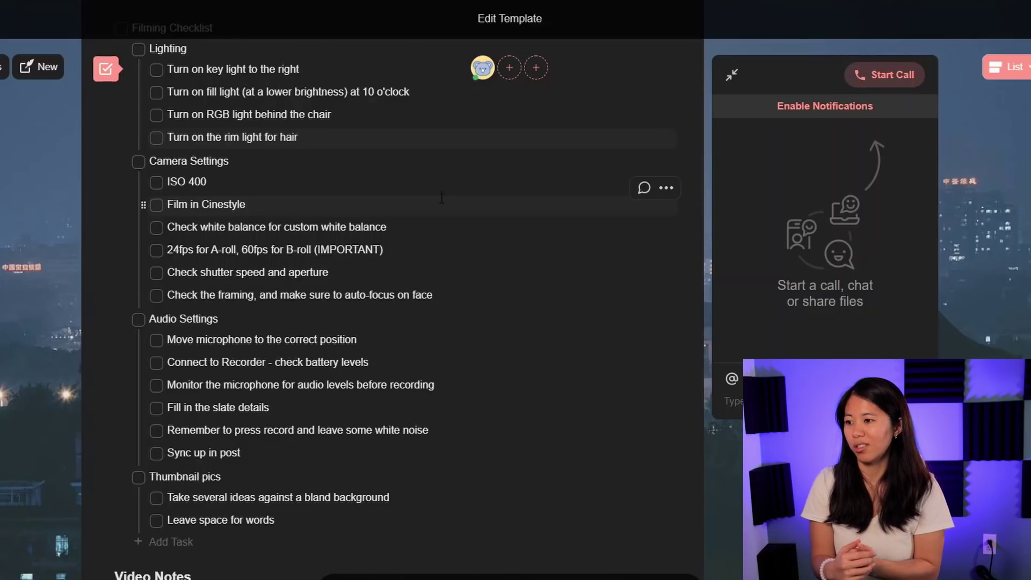
scroll(545, 250, down, 1)
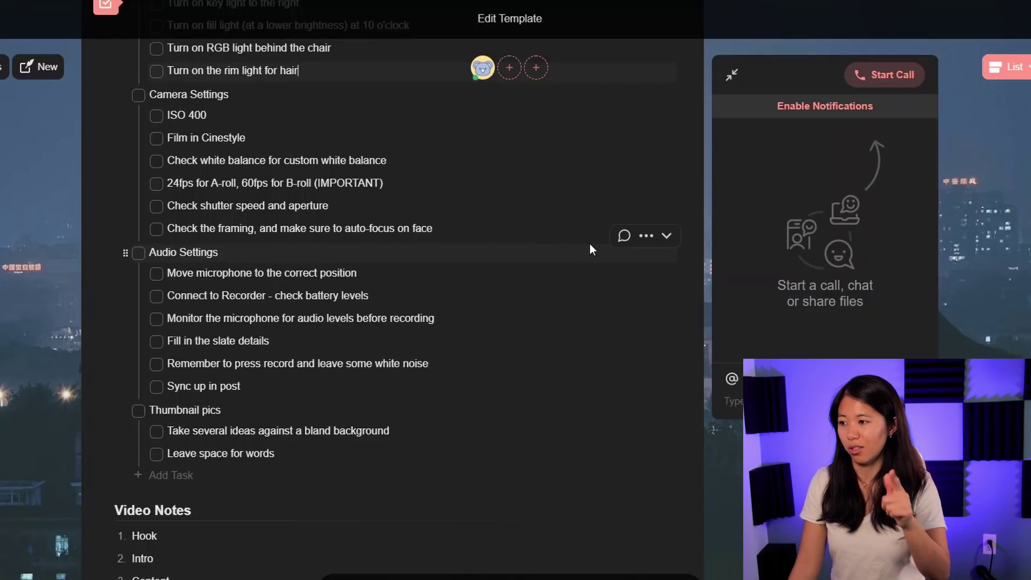
scroll(532, 222, down, 1)
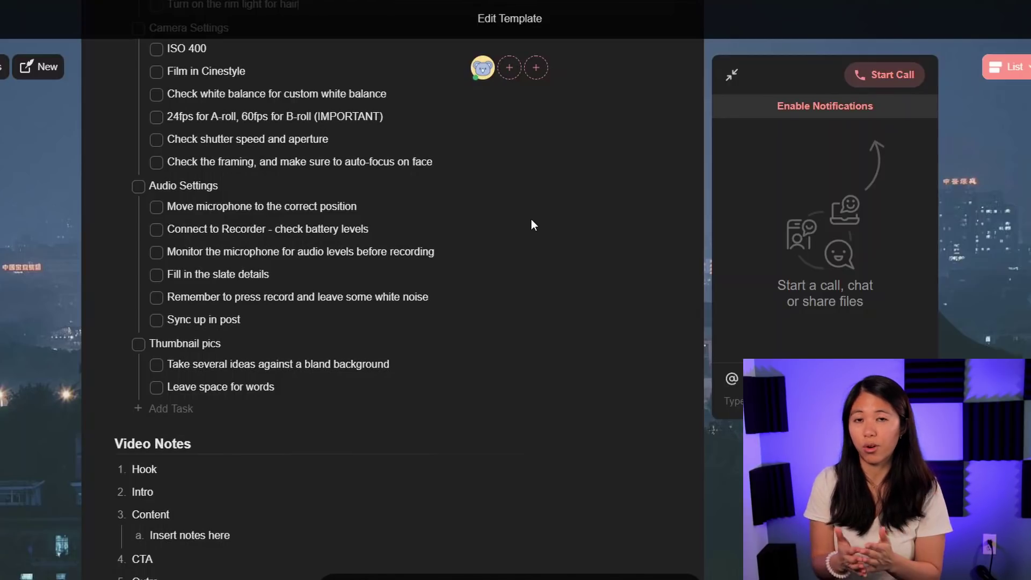
scroll(575, 283, down, 1)
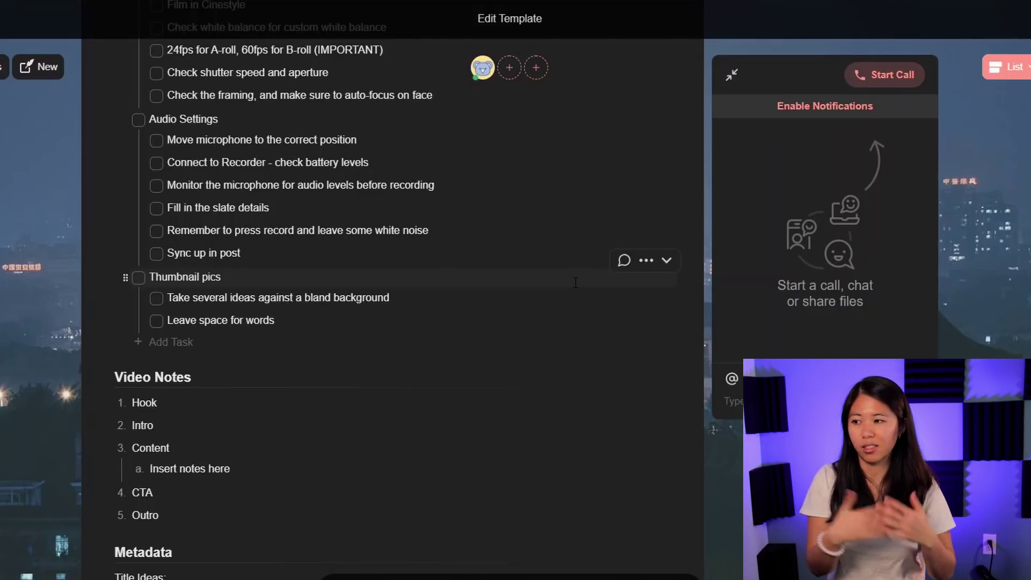
scroll(531, 267, down, 1)
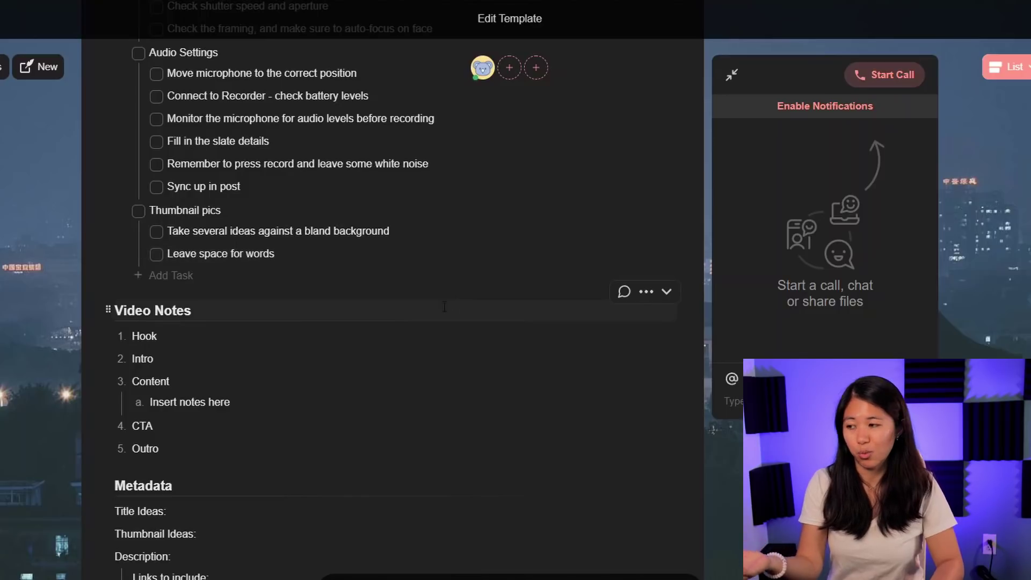
scroll(492, 262, up, 1)
scroll(492, 262, up, 8)
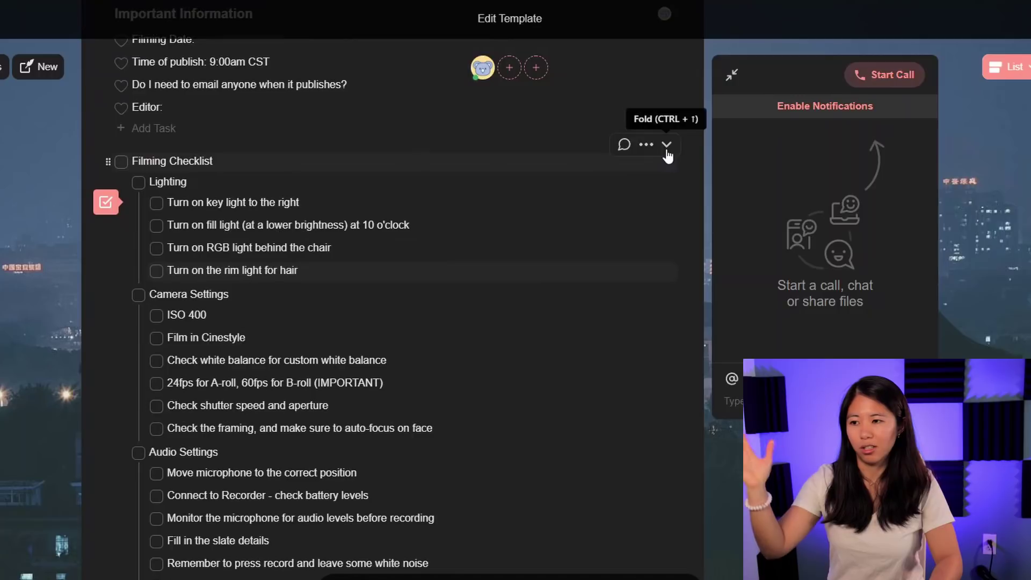
click(667, 145)
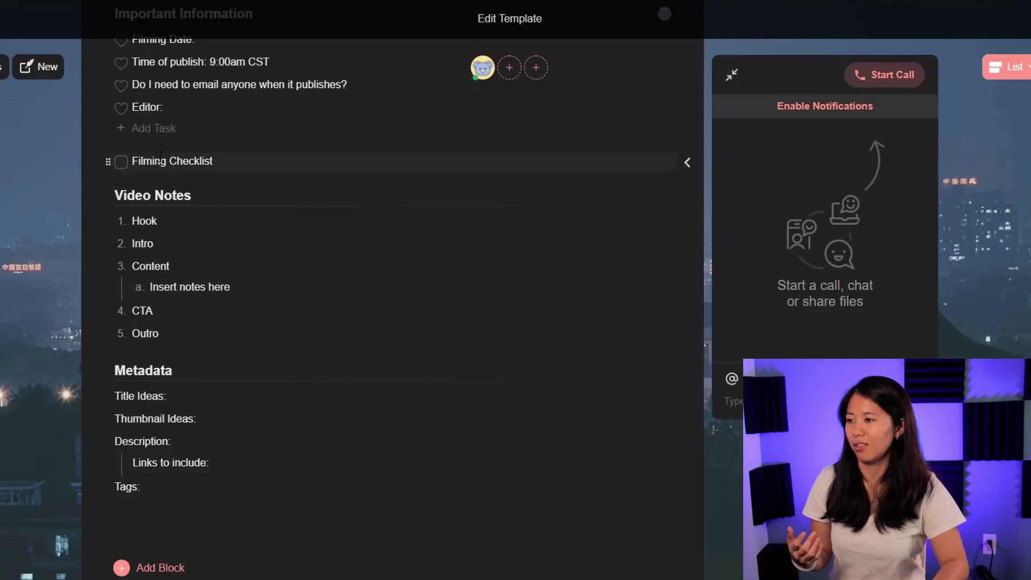
Extend the Filming Checklist heading to read "Filming Checklist - BEFORE PRESSING RECORD".
click(230, 156)
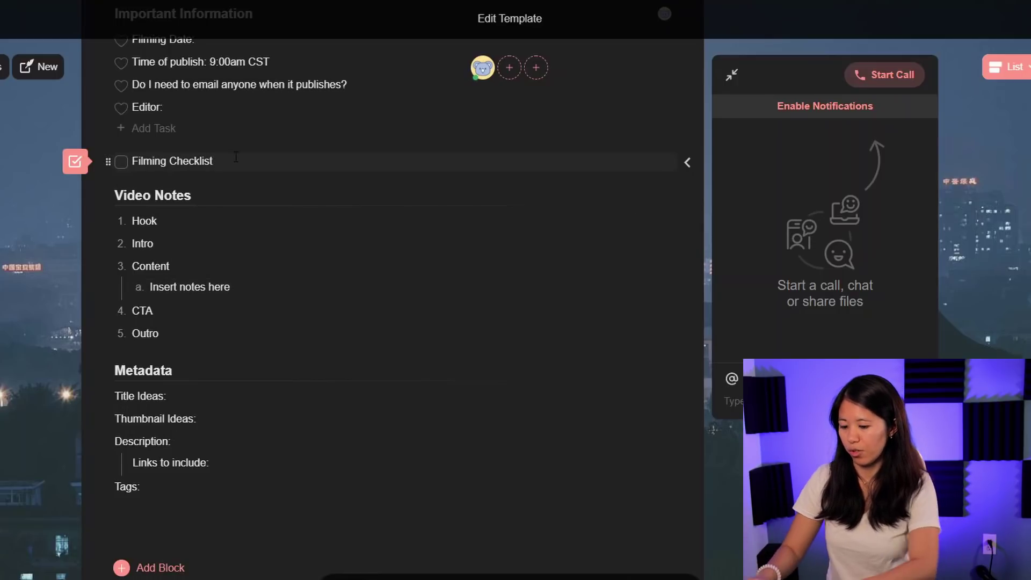
text(- B)
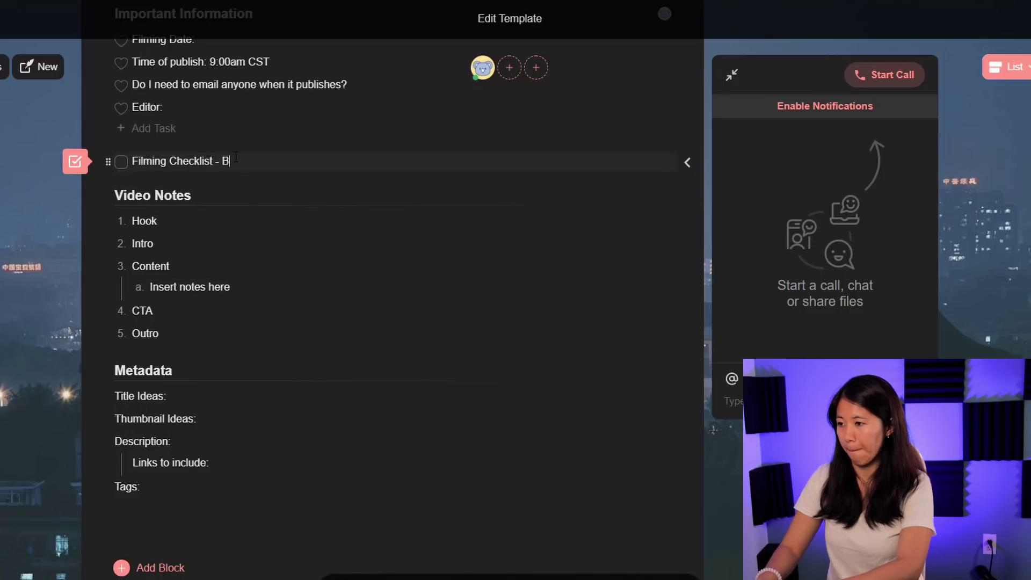
text(EFORE PRESSING RECO)
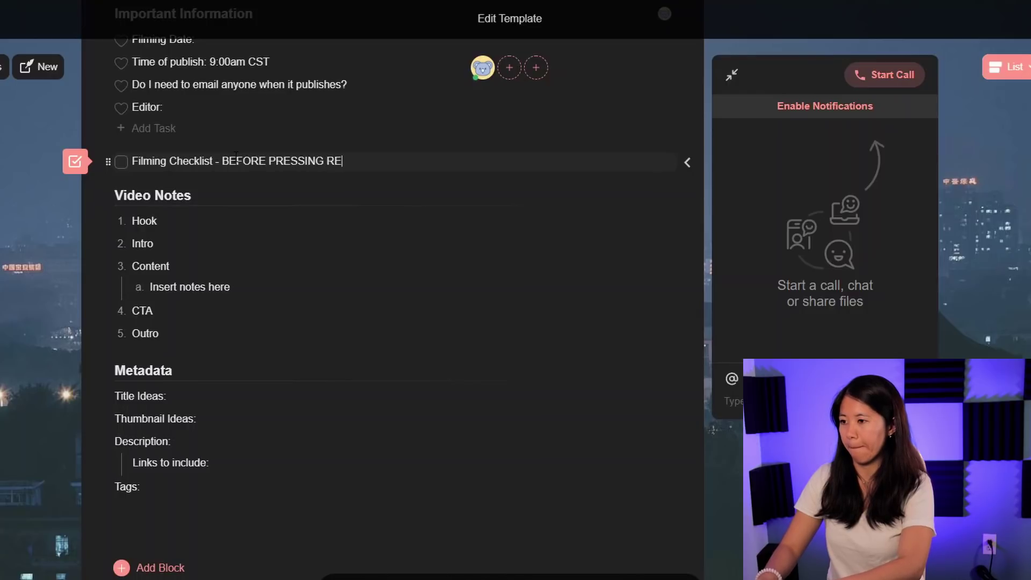
text(RD)
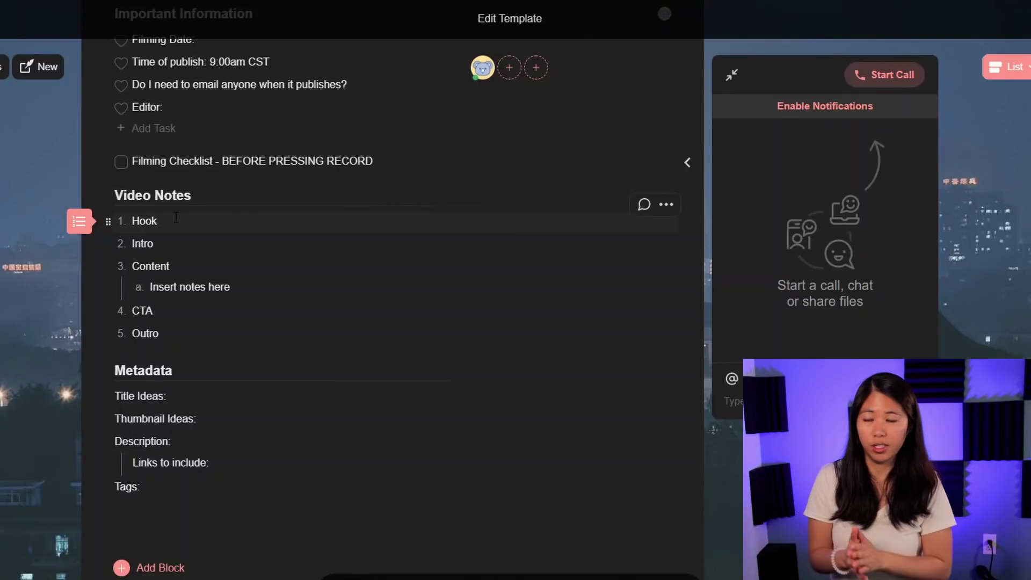
click(177, 217)
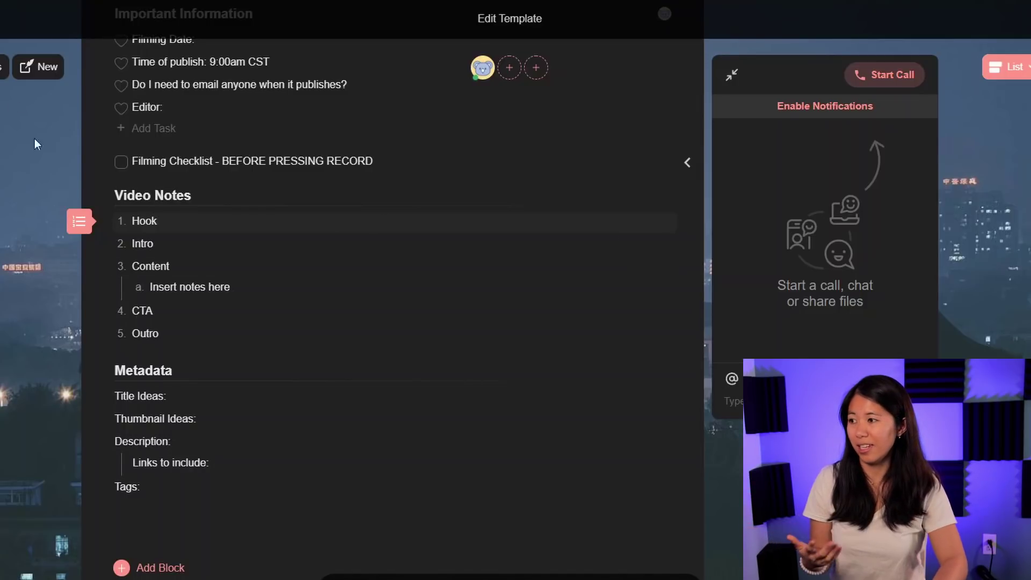
scroll(440, 302, up, 4)
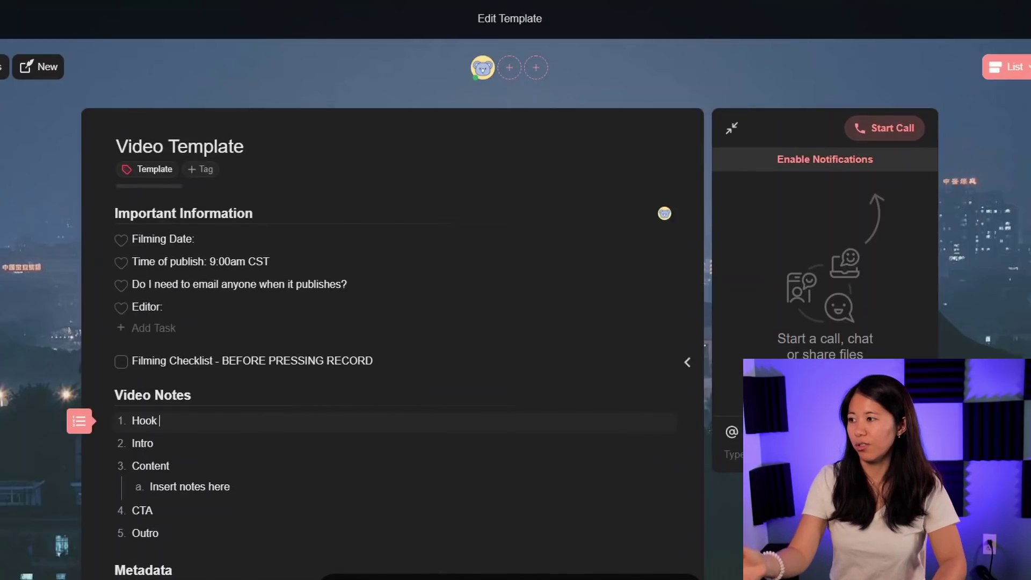
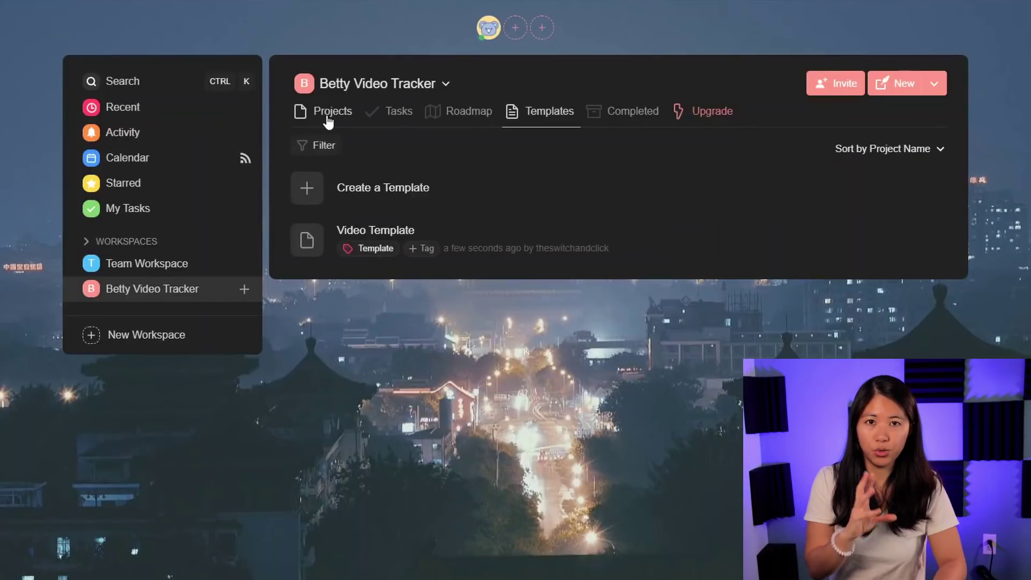
Look through the active and completed projects of the Betty Video Tracker workspace.
click(327, 117)
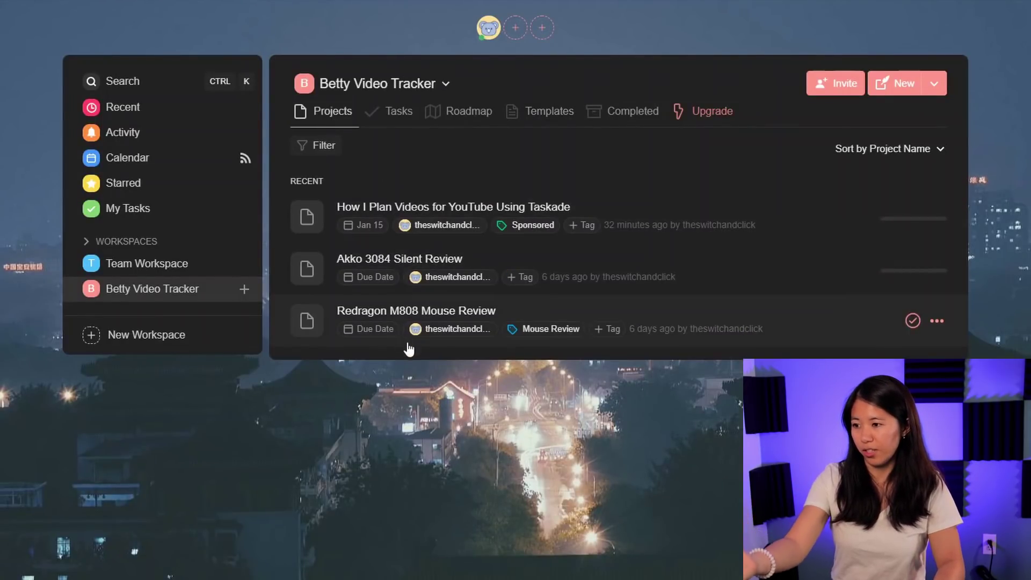
click(608, 112)
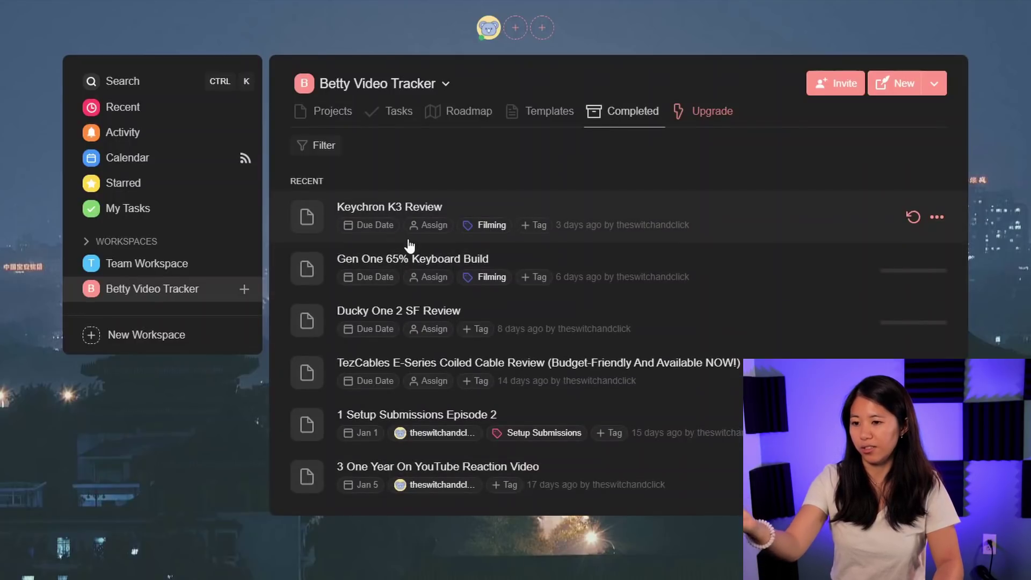
click(325, 117)
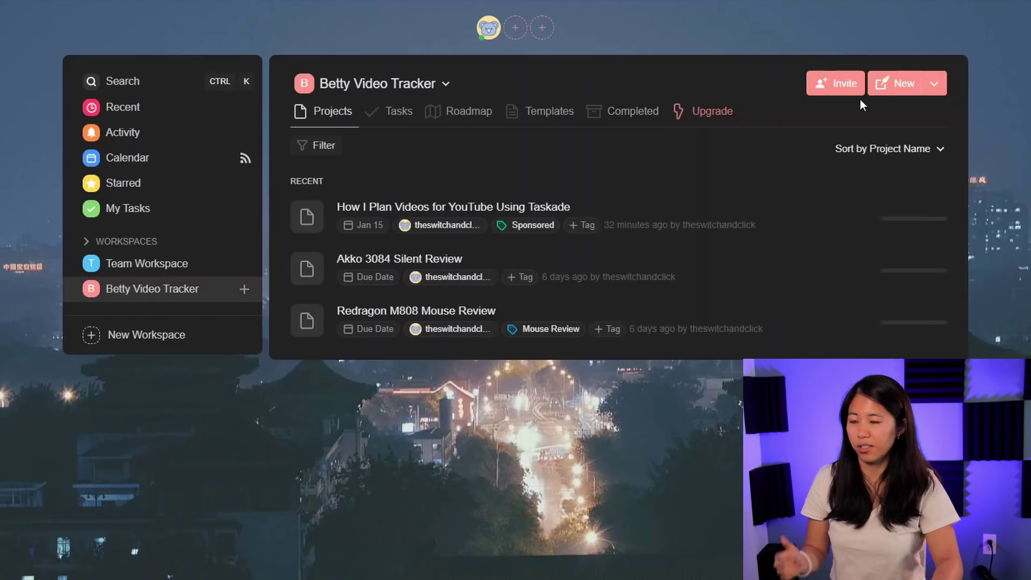
Create a new project from the Video Template and check the tasks in its Filming Checklist, leaving the checklist folded.
click(896, 86)
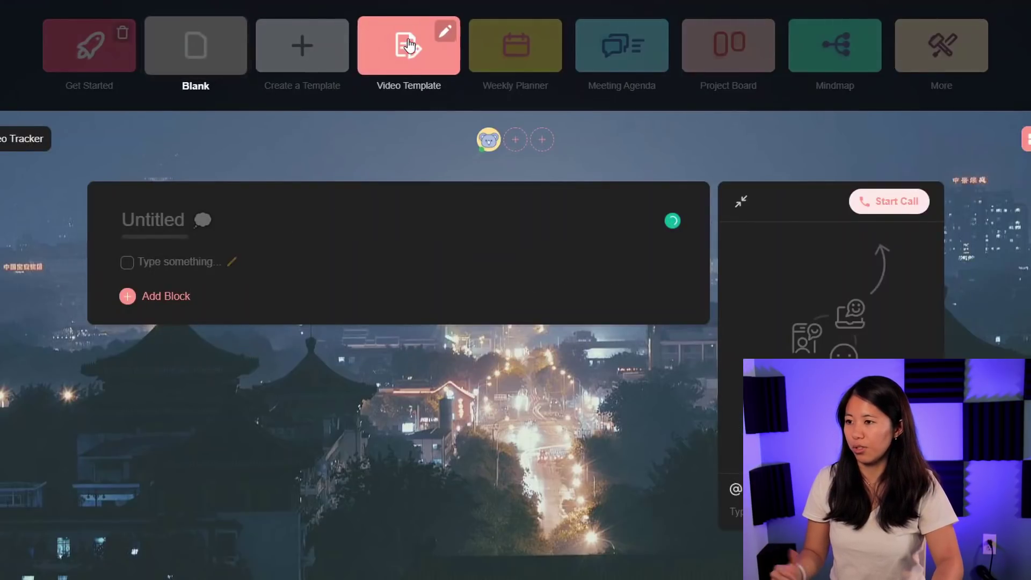
click(408, 46)
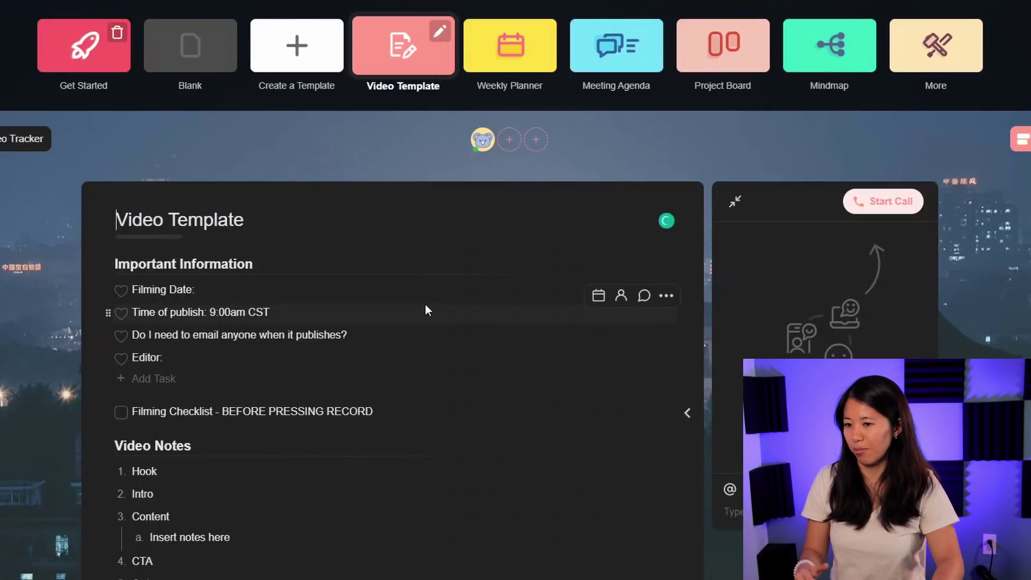
scroll(425, 304, down, 5)
scroll(322, 376, up, 5)
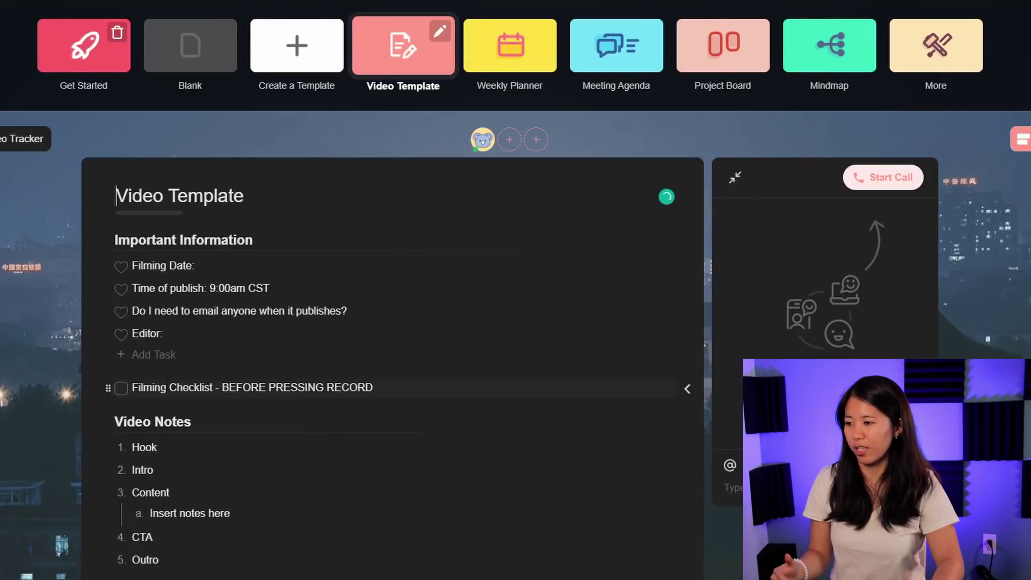
click(687, 389)
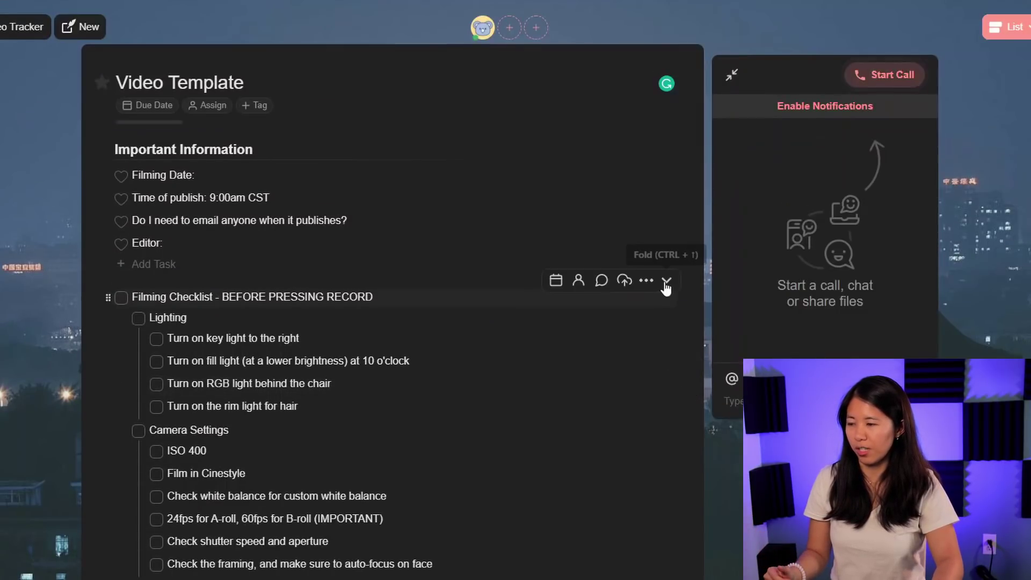
click(665, 280)
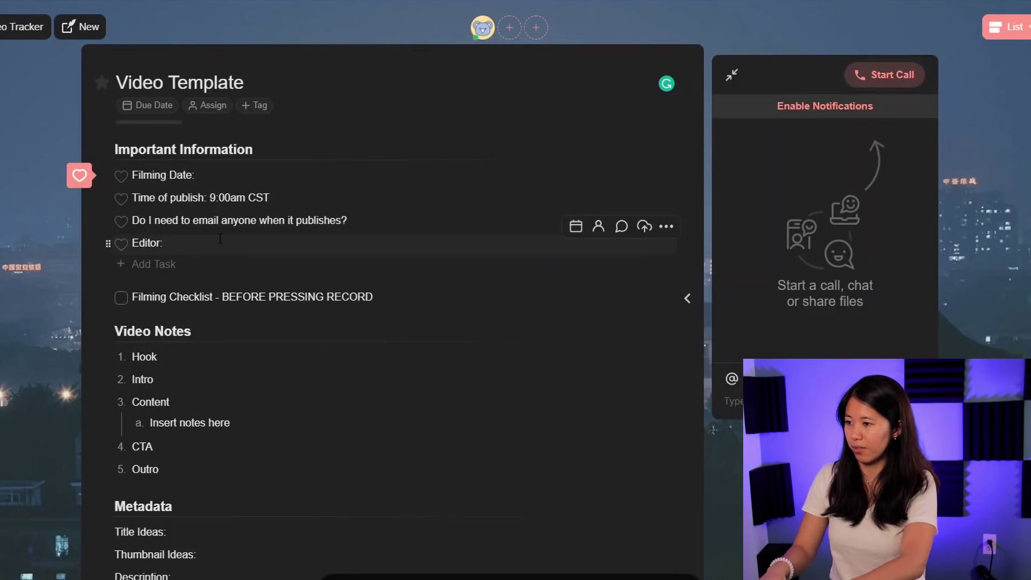
Fill in the editor's name, answer the email question with "No", and title the project "Drop X Sennheiser PC37X Headset Review".
text(tty)
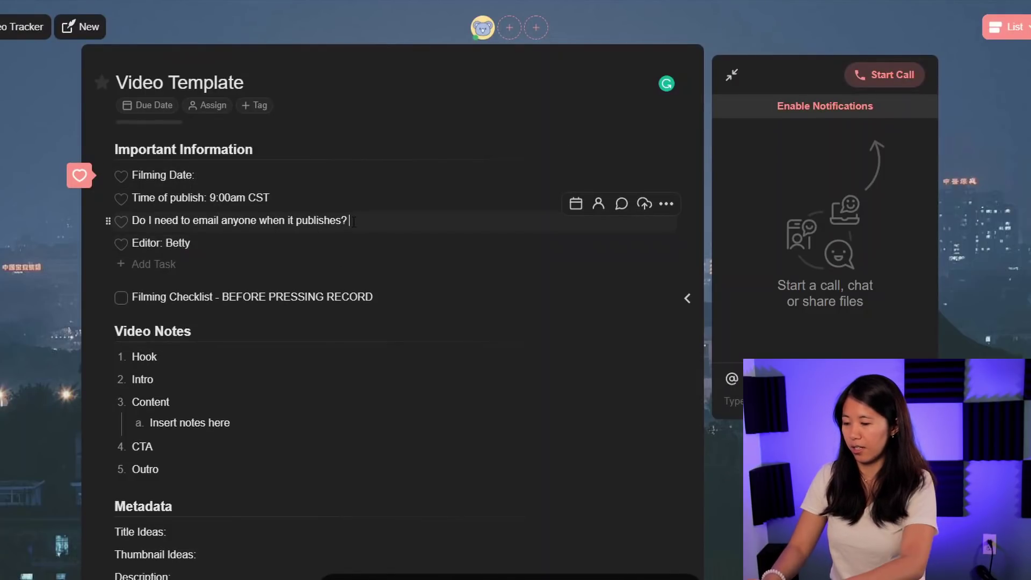
drag(244, 83, 121, 86)
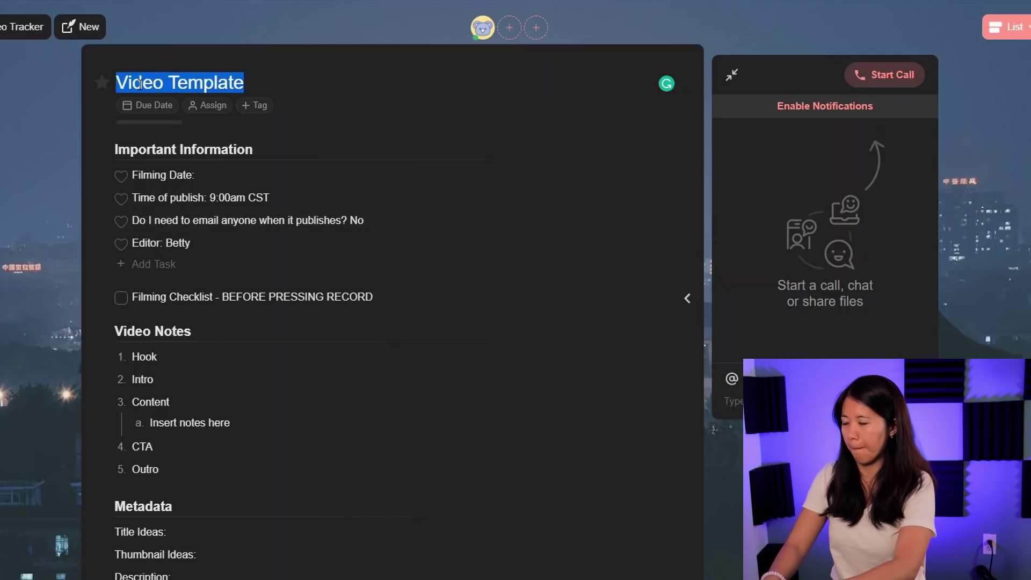
text(Drop X Sennh)
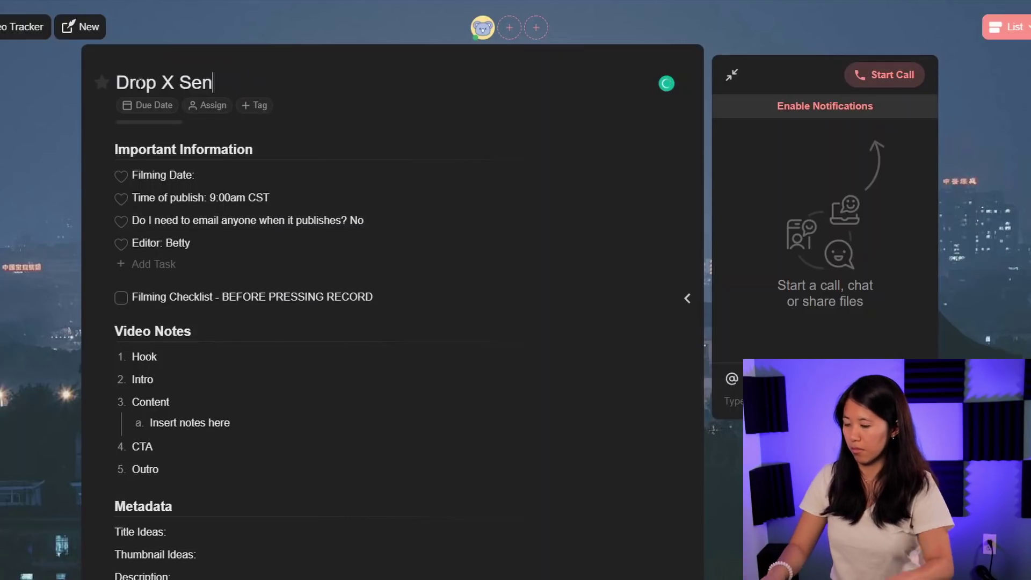
text(eiser PC37X Headset Review)
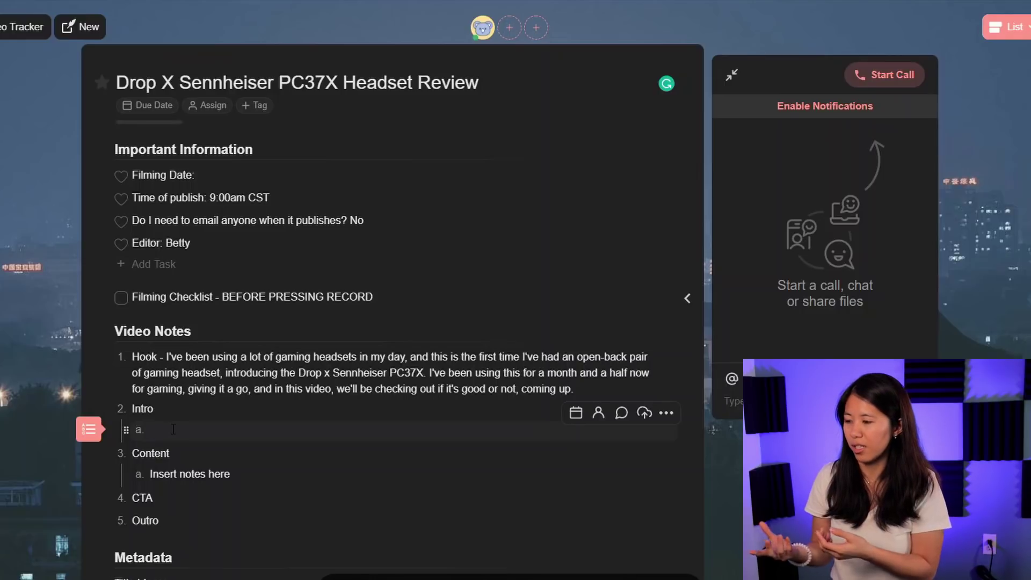
Replace the Content placeholder with: What's in the box?, Build quality, Design, Comfort, Sound quality, Microphone, Additional features, Specs, My complaints, What I like about it, Verdict.
triple_click(204, 474)
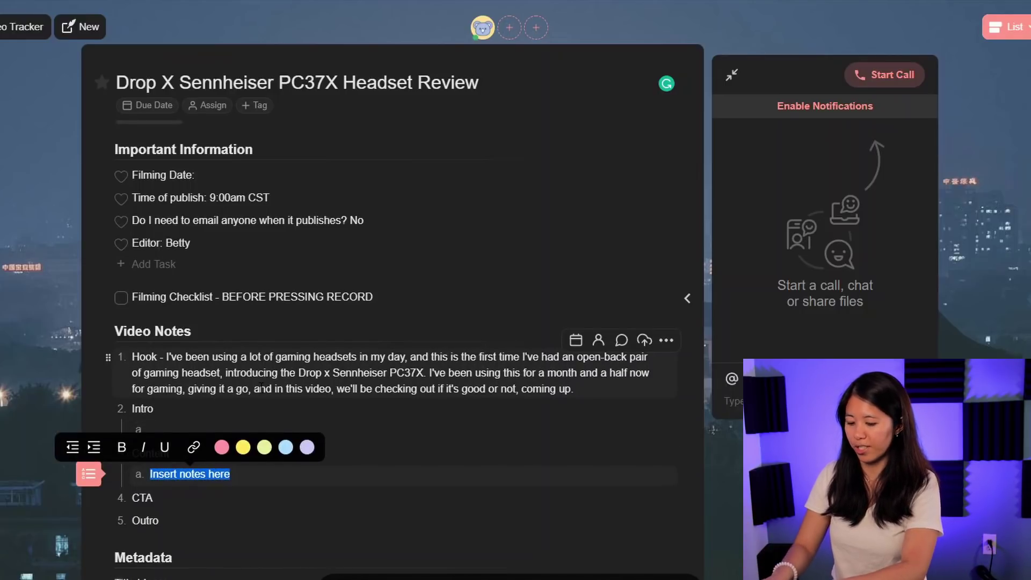
text(What's in the box?)
key(Return)
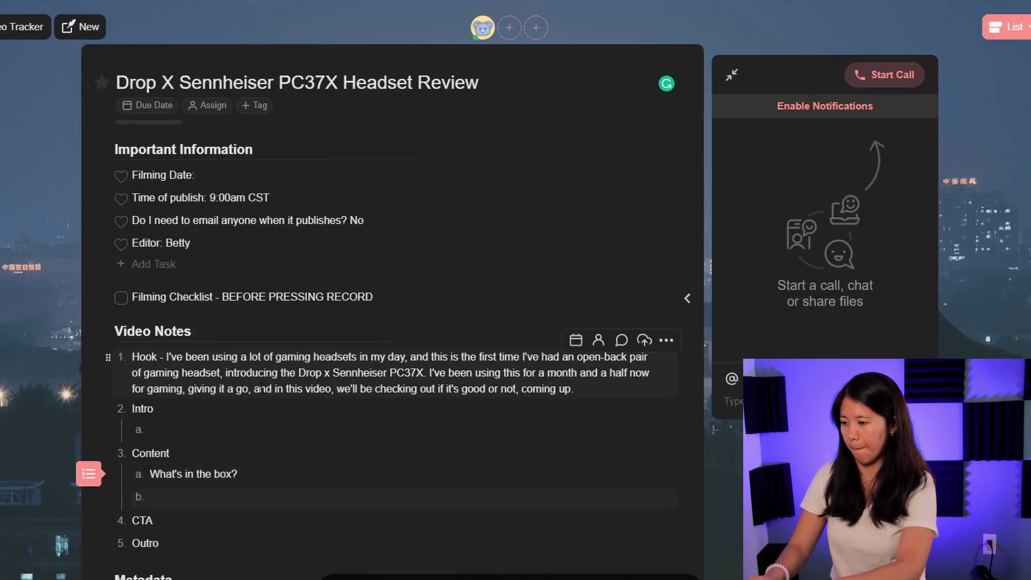
text(Build quality)
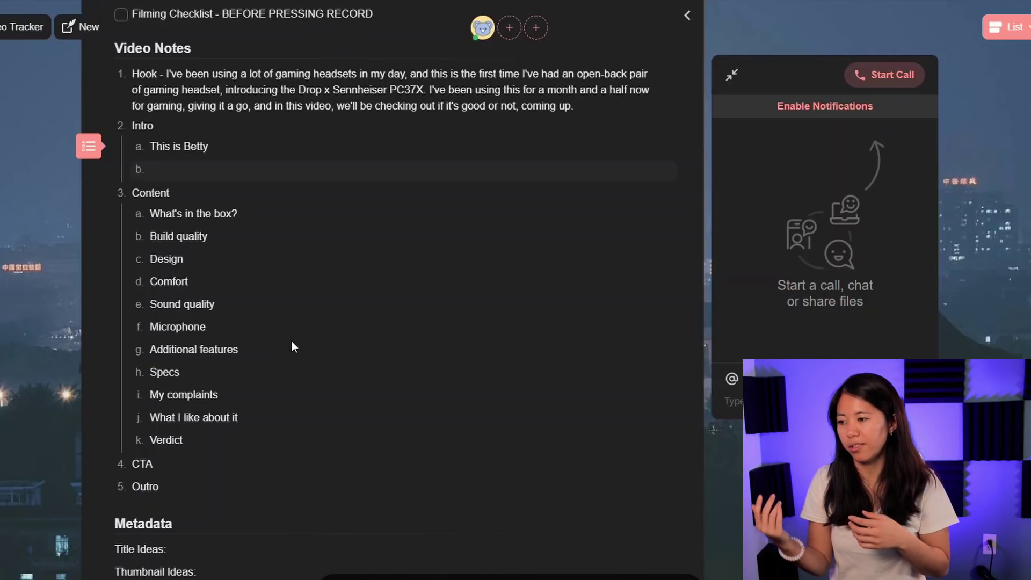
Review the CTA and Outro entries of the Video Notes and the fields under Metadata.
click(181, 461)
scroll(215, 452, down, 1)
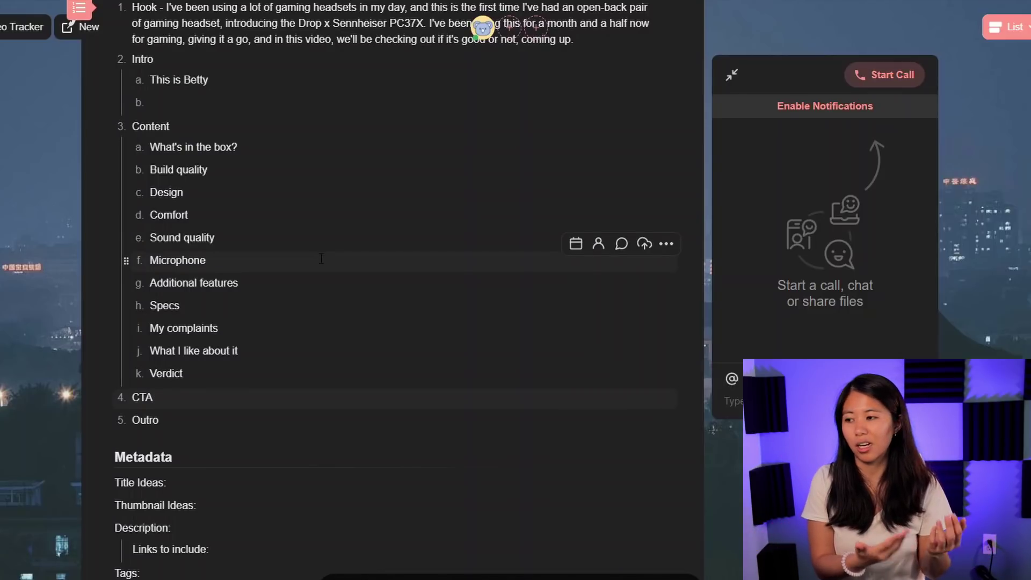
scroll(321, 259, down, 1)
scroll(268, 323, up, 4)
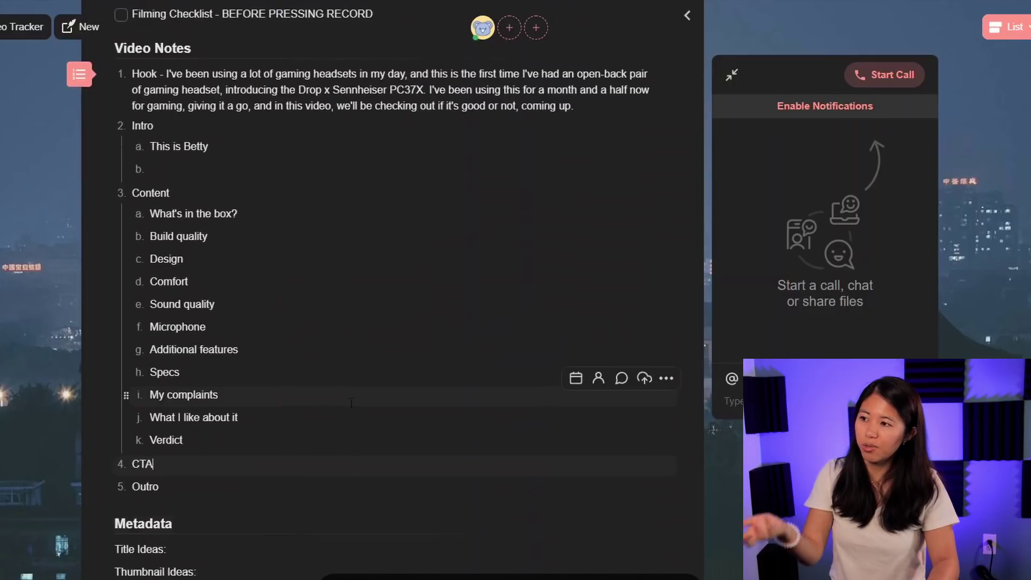
scroll(210, 388, down, 4)
click(211, 414)
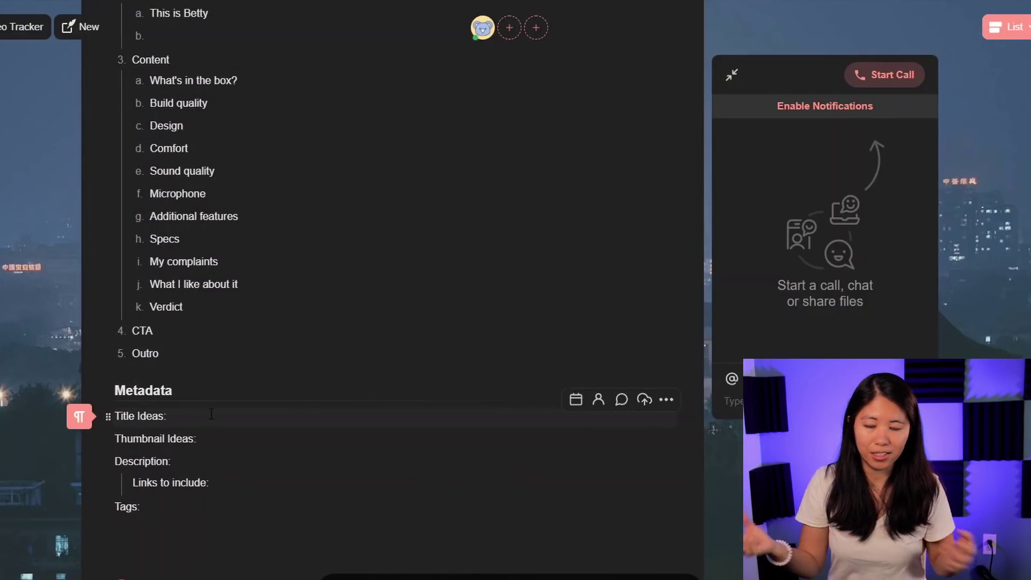
Set the headset review project's due date to January 20, 2021 and assign the project to yourself.
scroll(291, 410, up, 8)
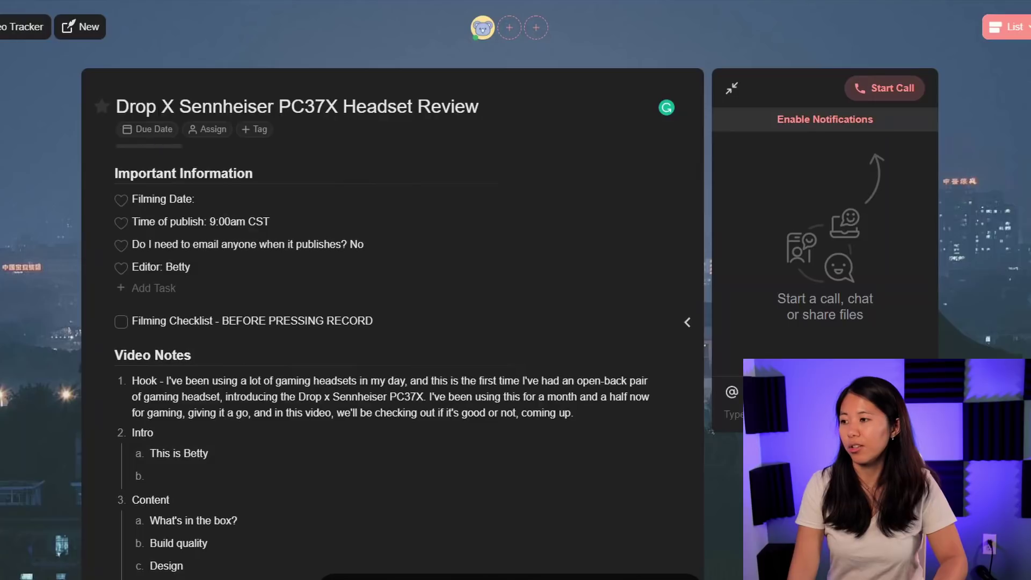
click(150, 132)
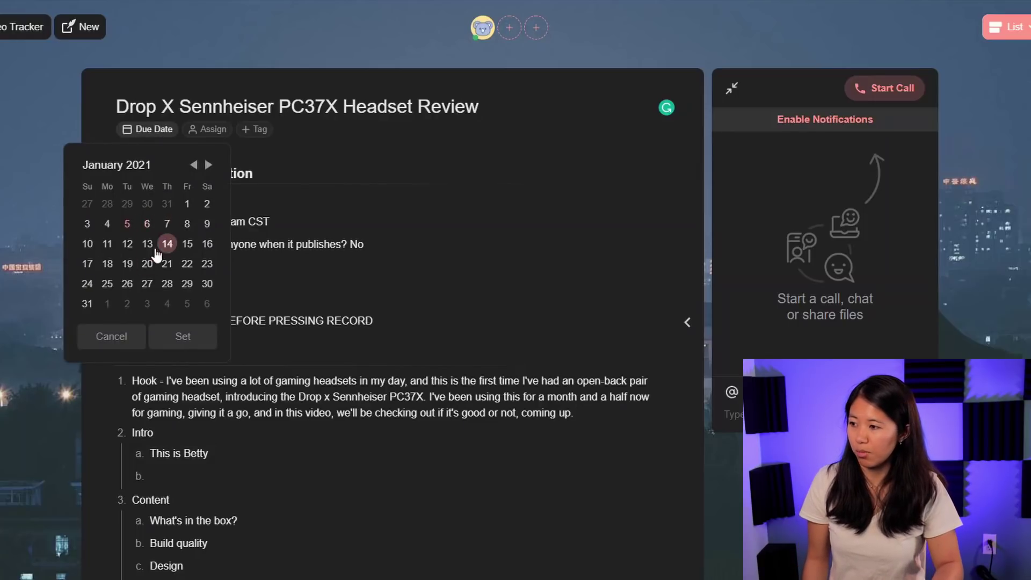
click(148, 264)
click(177, 336)
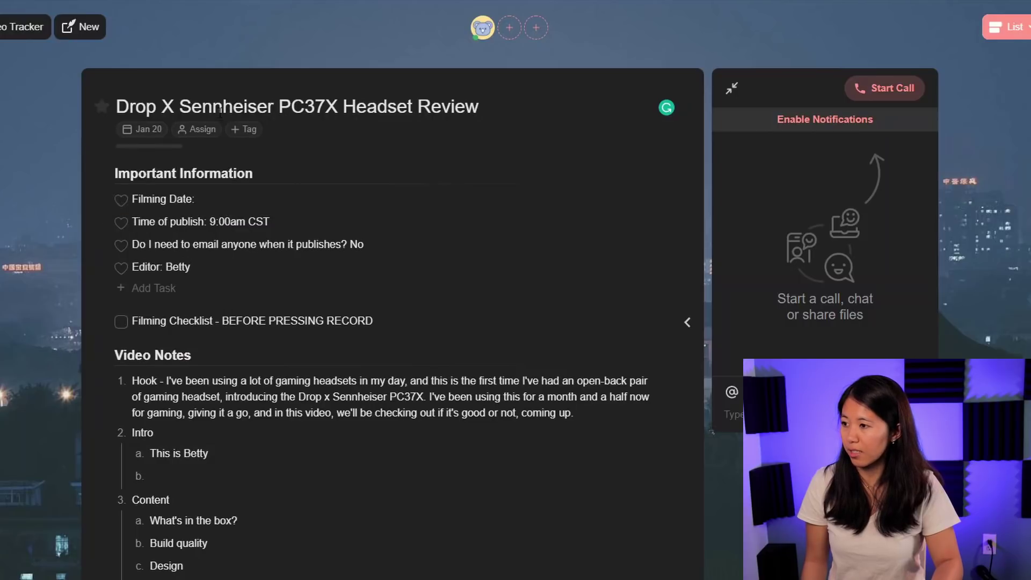
click(199, 129)
click(176, 196)
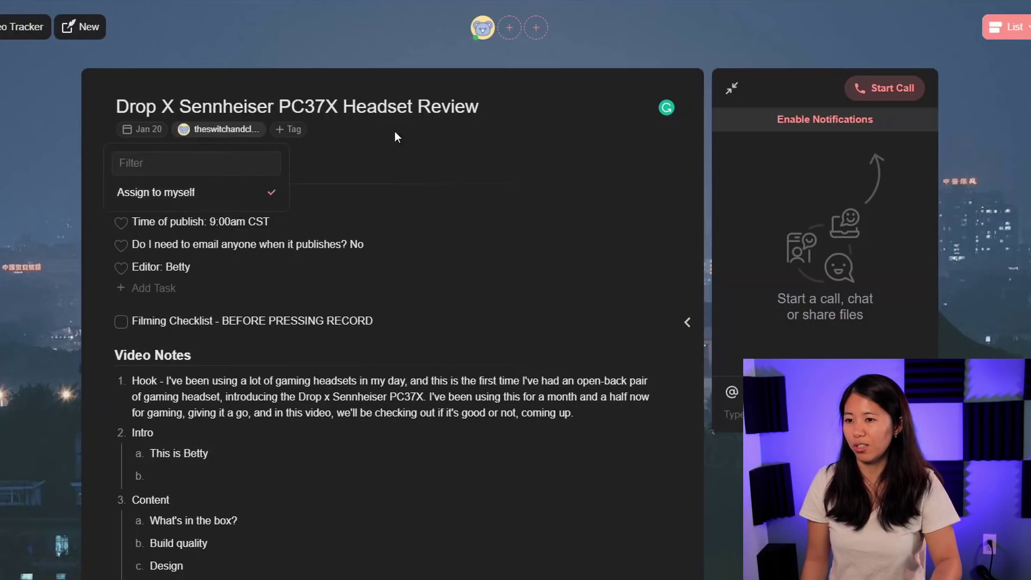
click(489, 150)
Tag the project with the existing Headset Review tag.
click(290, 129)
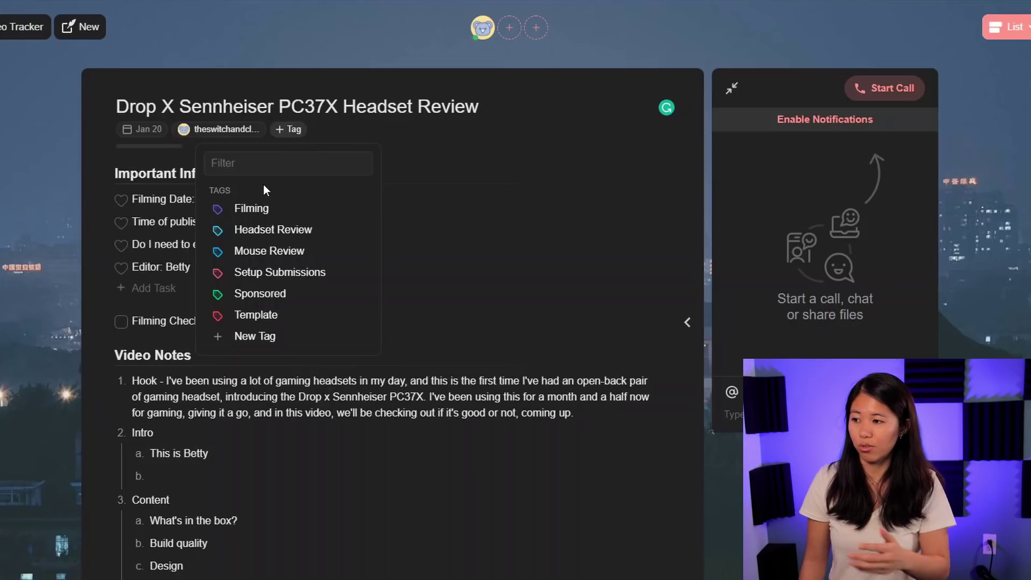
click(264, 230)
click(578, 147)
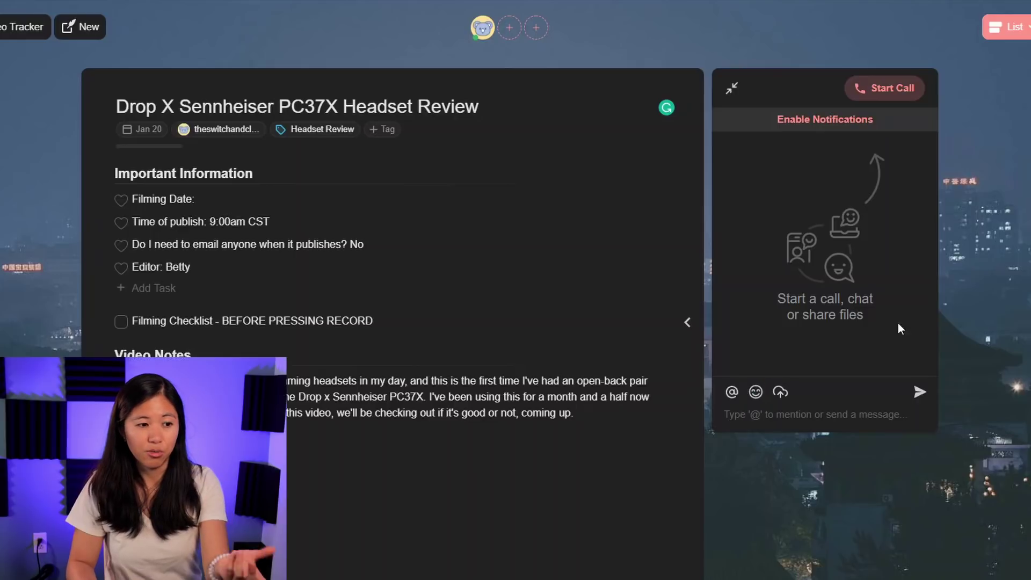
Send the messages "Hello!" and "What's up?" in the project chat.
click(818, 408)
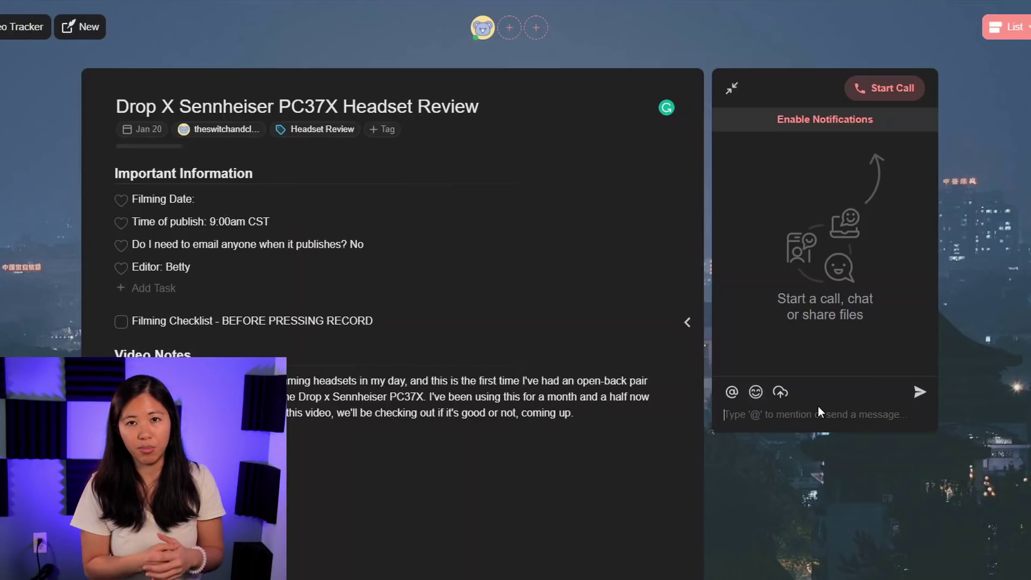
text(Hello!)
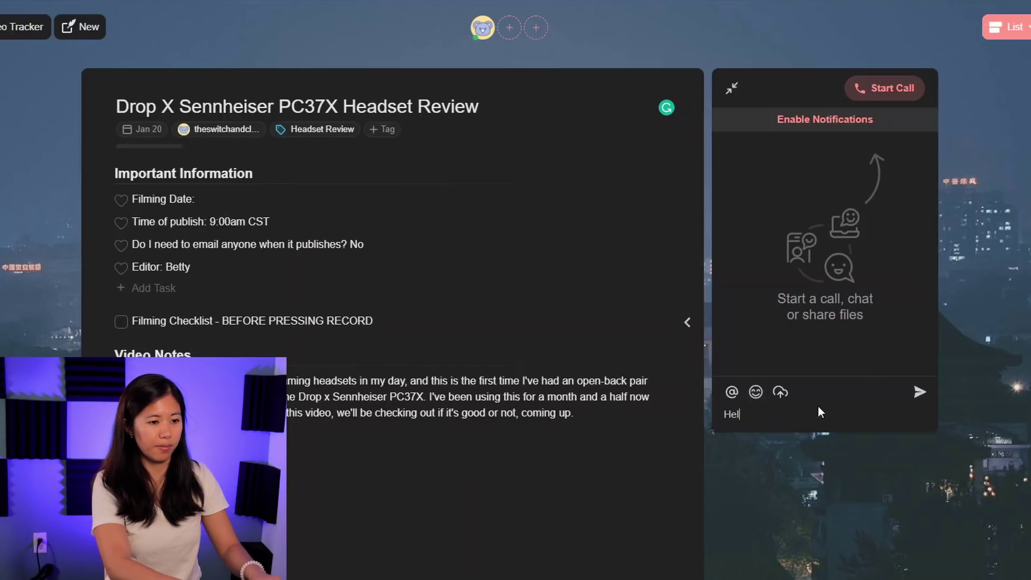
key(Return)
text(What's up?)
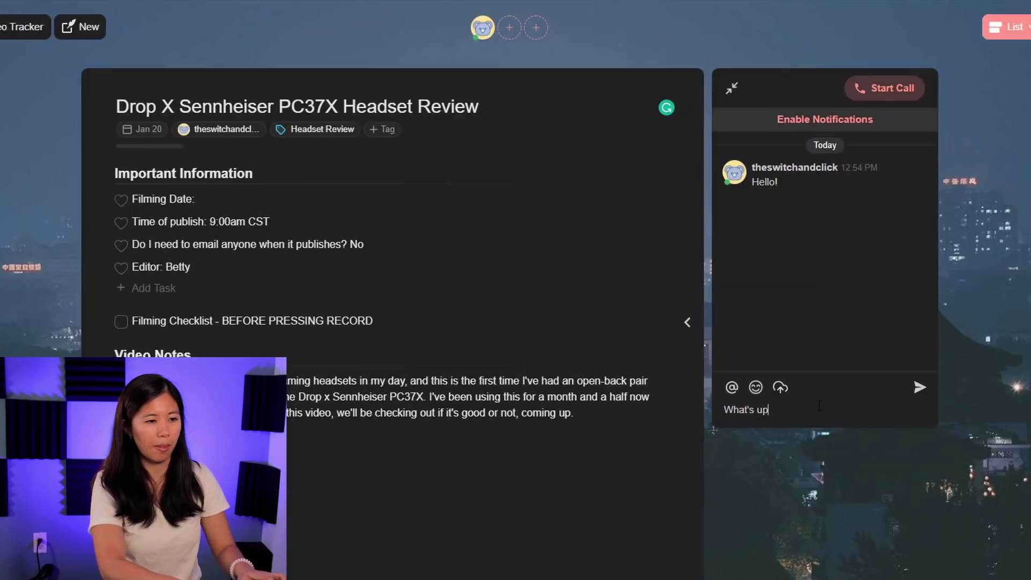
key(Return)
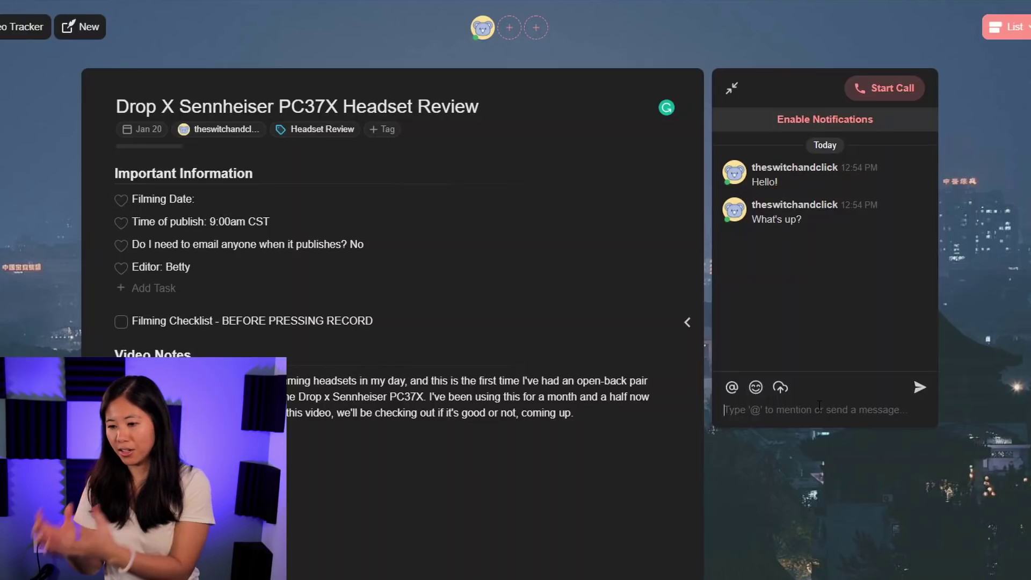
click(819, 406)
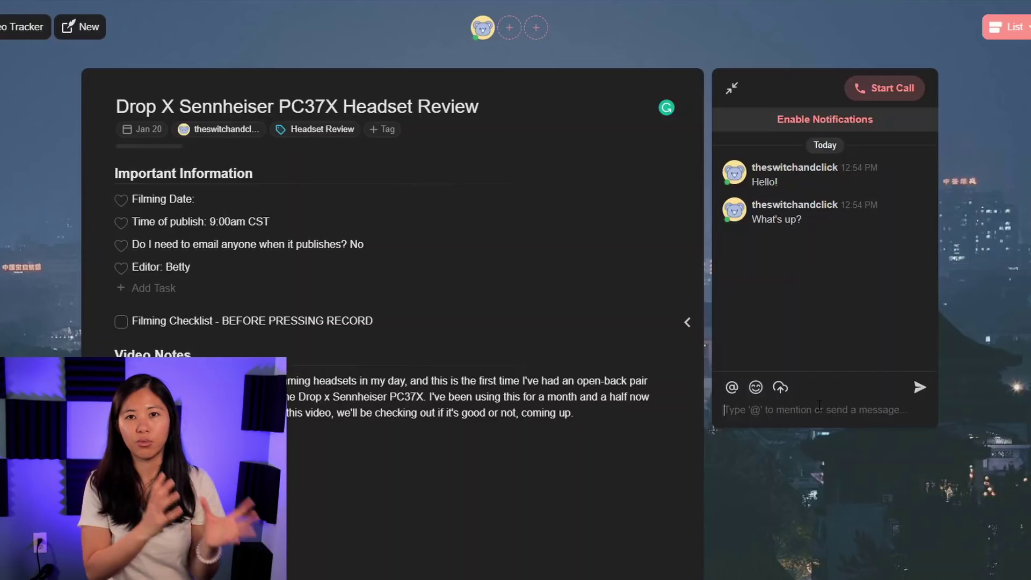